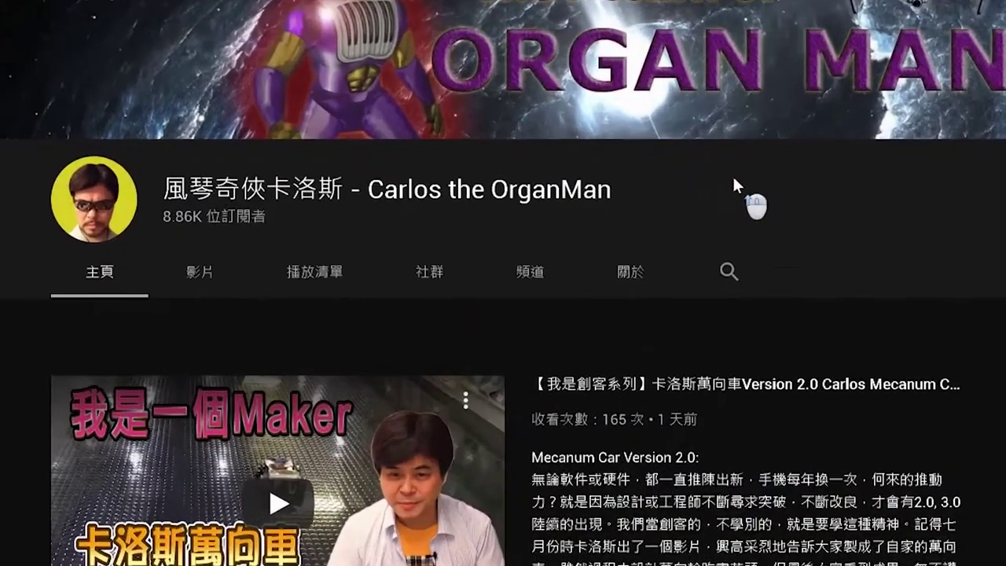
# Play the featured Mecanum car video and subscribe to the channel.
pyautogui.scroll(-5, 709, 67)
pyautogui.click(731, 47)
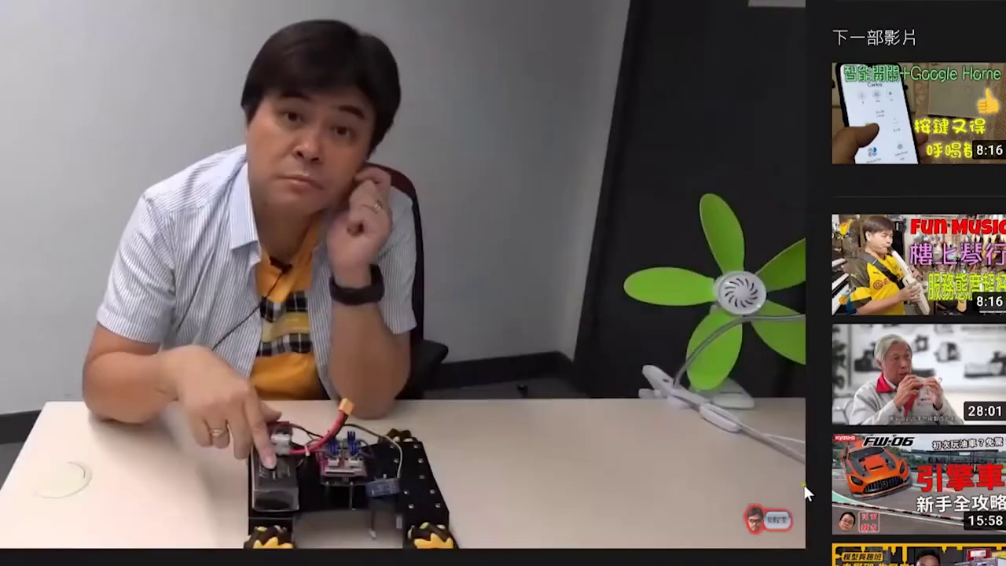
pyautogui.moveTo(769, 519)
pyautogui.click(521, 469)
pyautogui.scroll(-5, 752, 349)
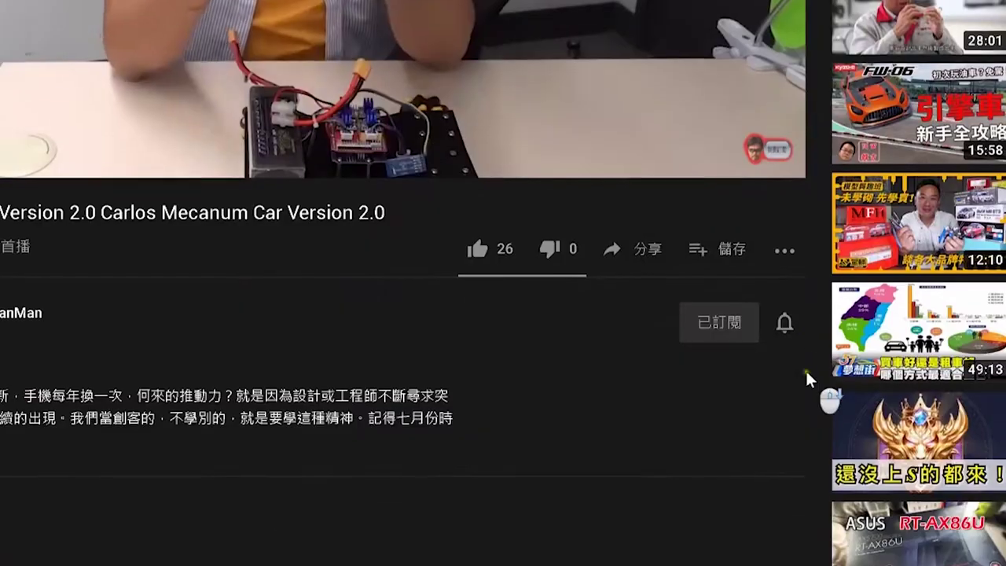
# Set channel notifications to 全部 (all), like the video, and start a comment.
pyautogui.click(784, 323)
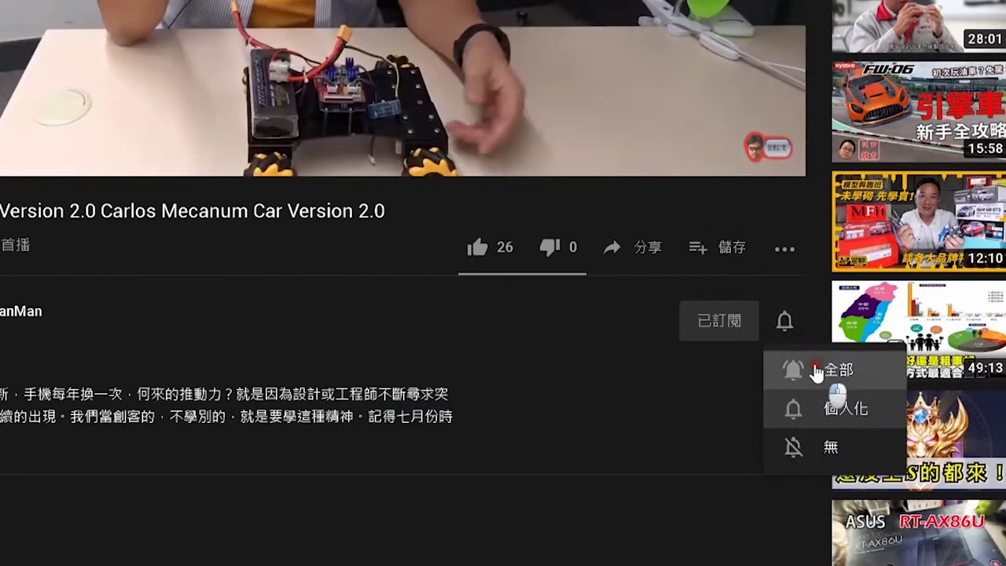
pyautogui.click(780, 367)
pyautogui.click(476, 250)
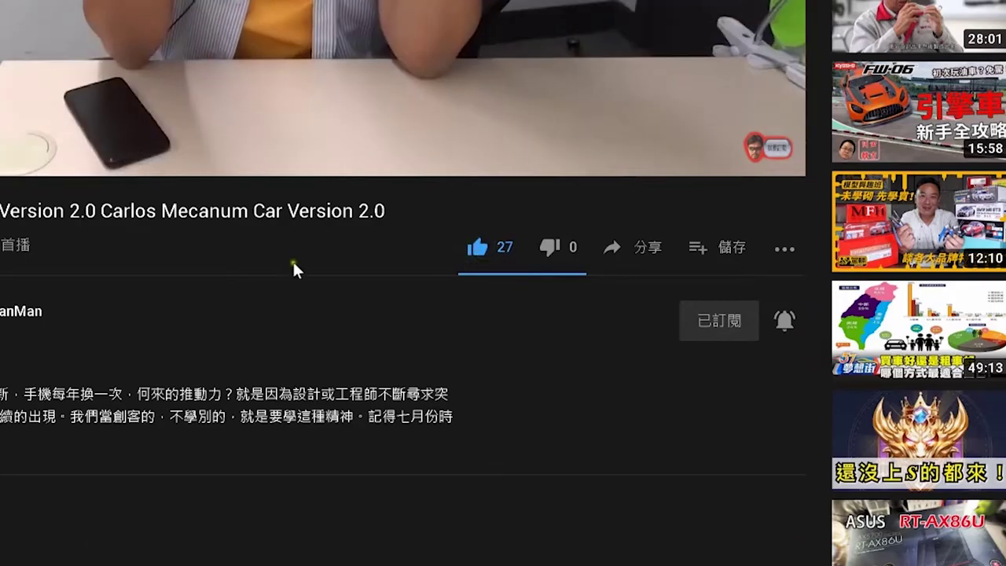
pyautogui.scroll(-3, 292, 267)
pyautogui.click(242, 318)
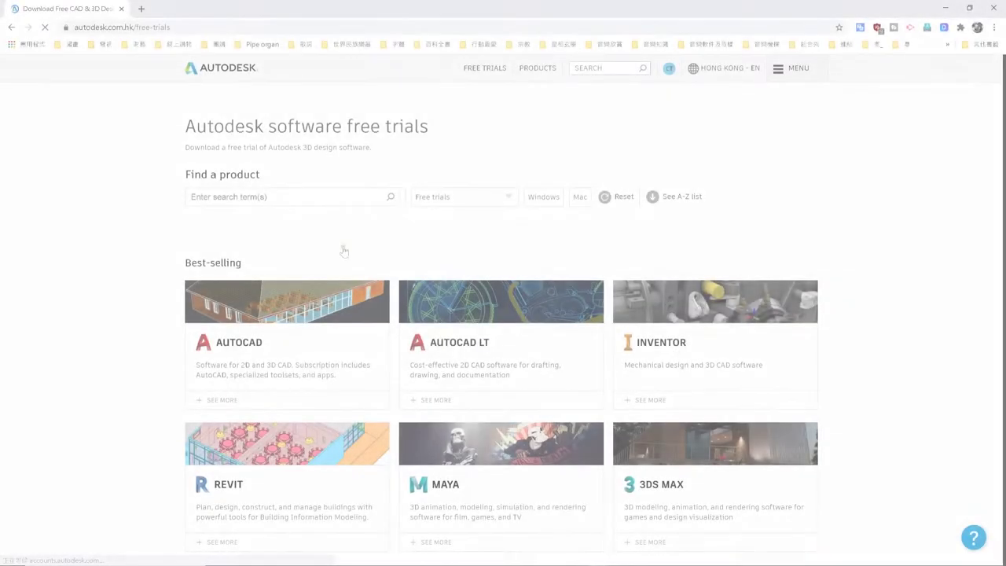
pyautogui.scroll(-2, 453, 281)
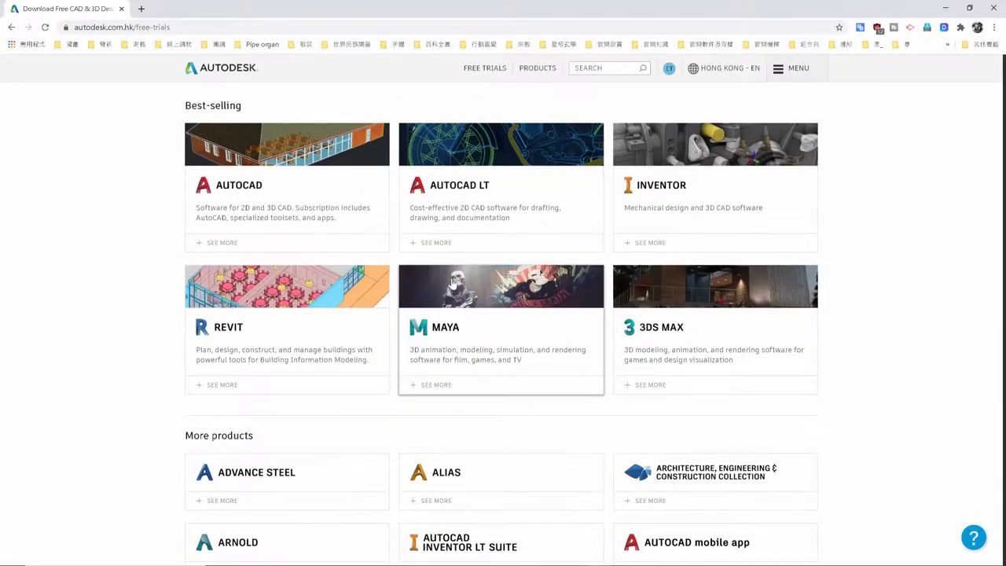
# Download the free Personal Use Fusion 360 installer from Free Trials and run it.
pyautogui.scroll(-4, 452, 281)
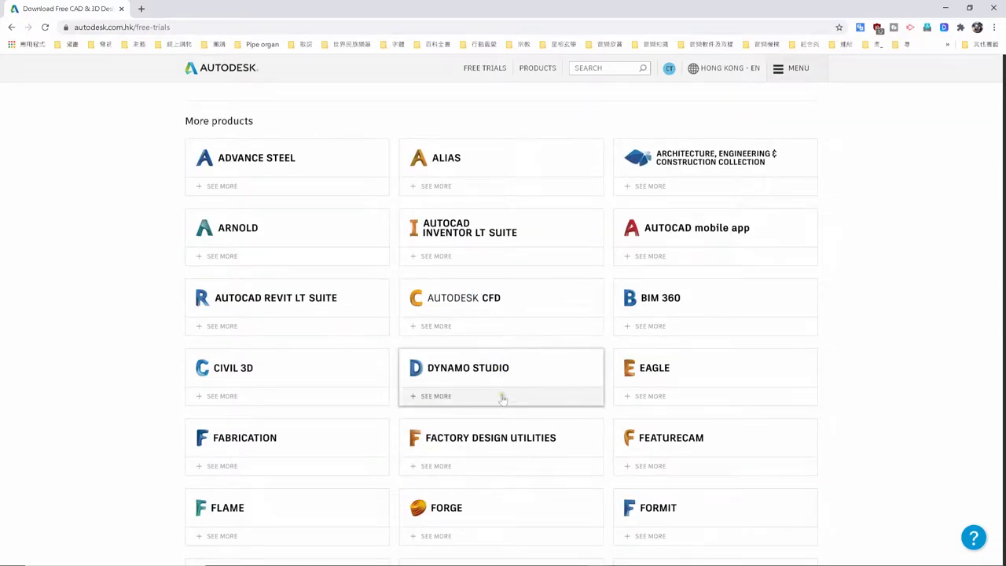
pyautogui.scroll(-1, 572, 432)
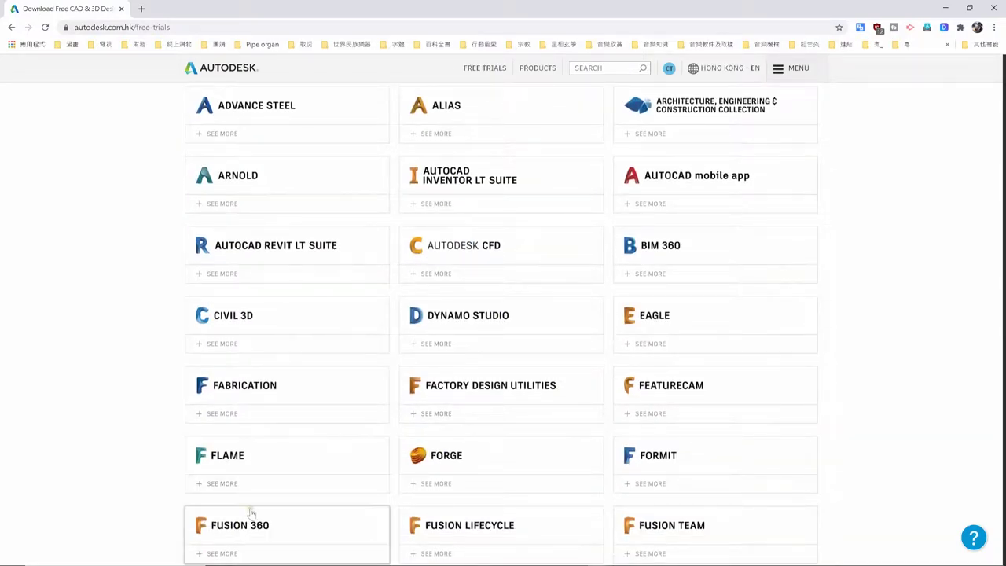
pyautogui.scroll(-1, 249, 500)
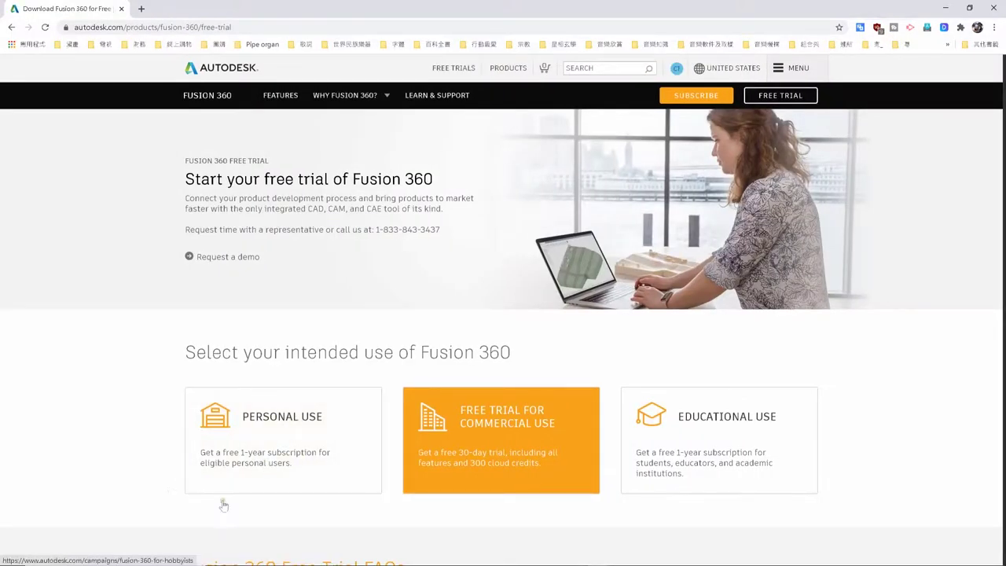
pyautogui.click(300, 428)
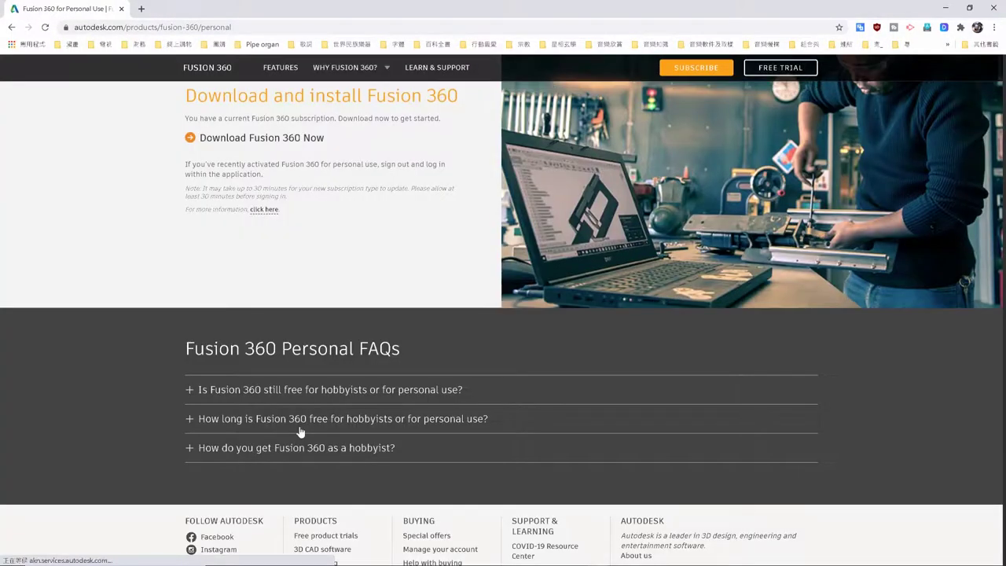
pyautogui.click(191, 139)
pyautogui.click(107, 554)
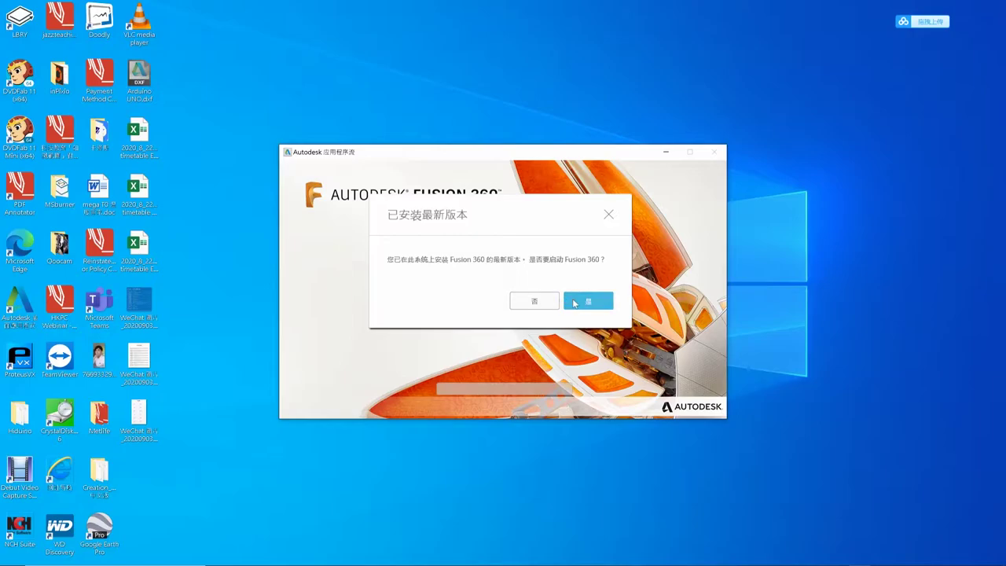
# Confirm 是 (Yes) to launch the already-installed Fusion 360.
pyautogui.click(588, 301)
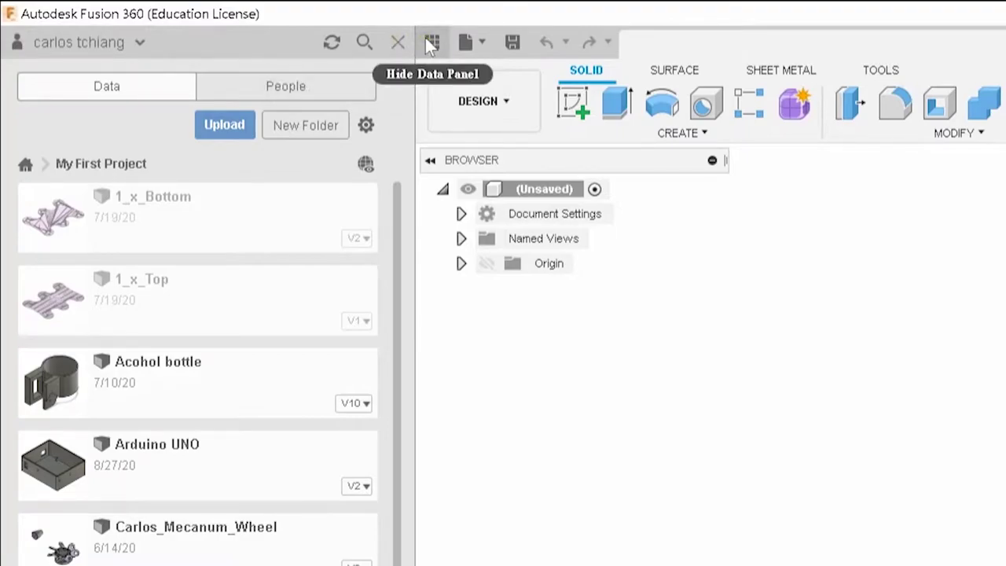
pyautogui.click(429, 41)
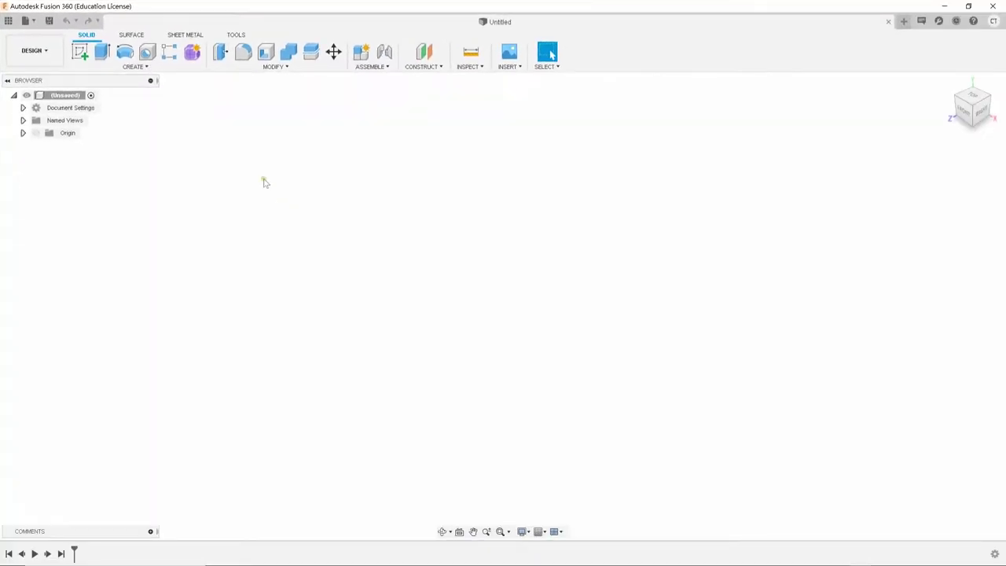
pyautogui.click(8, 21)
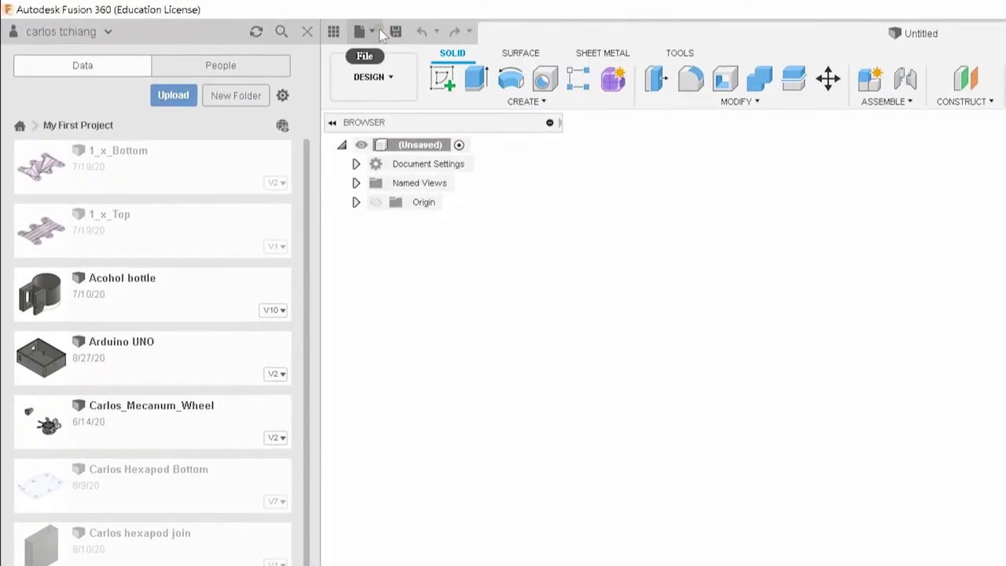
pyautogui.click(379, 30)
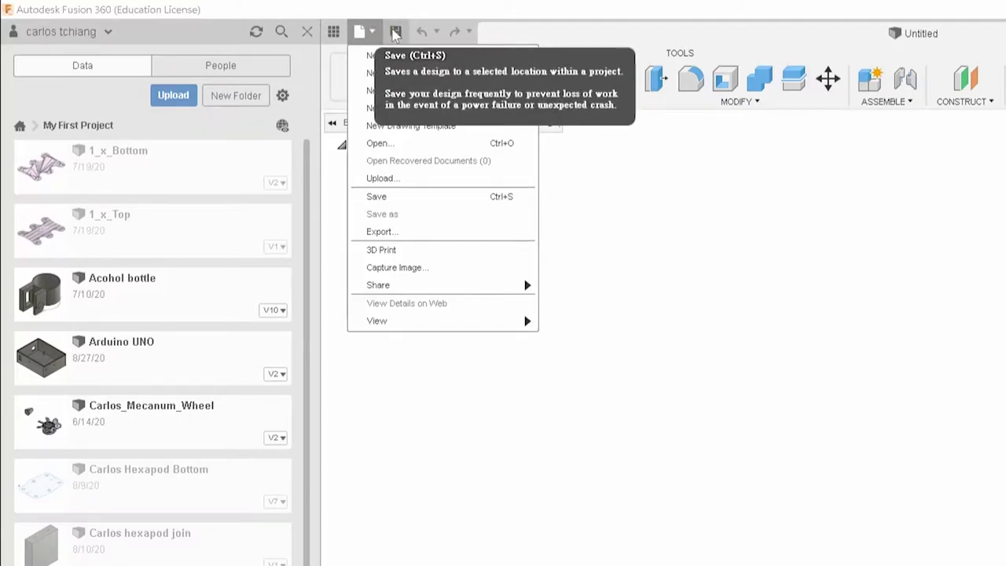
pyautogui.click(657, 30)
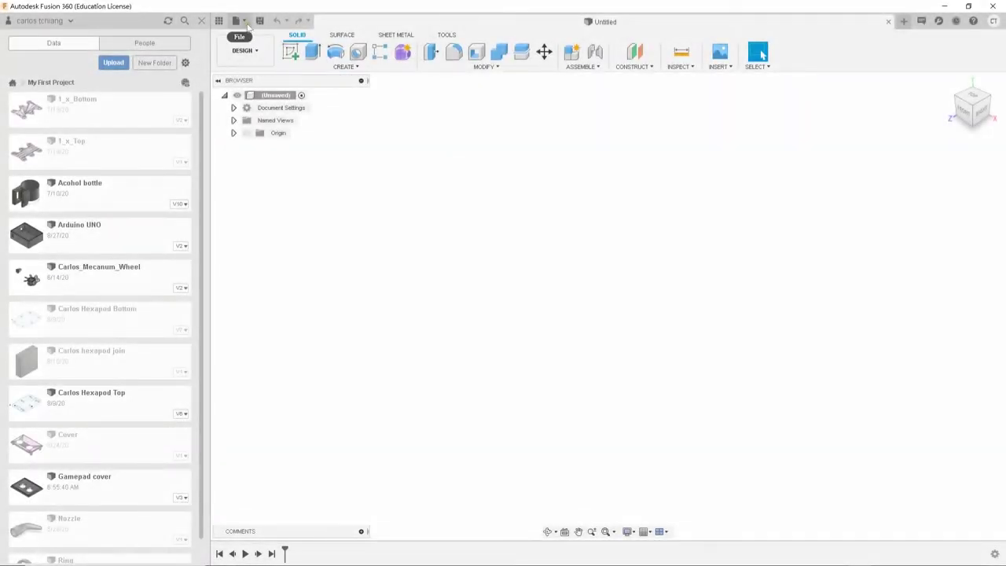
# Create a new blank design from the File menu and begin a new sketch.
pyautogui.click(237, 21)
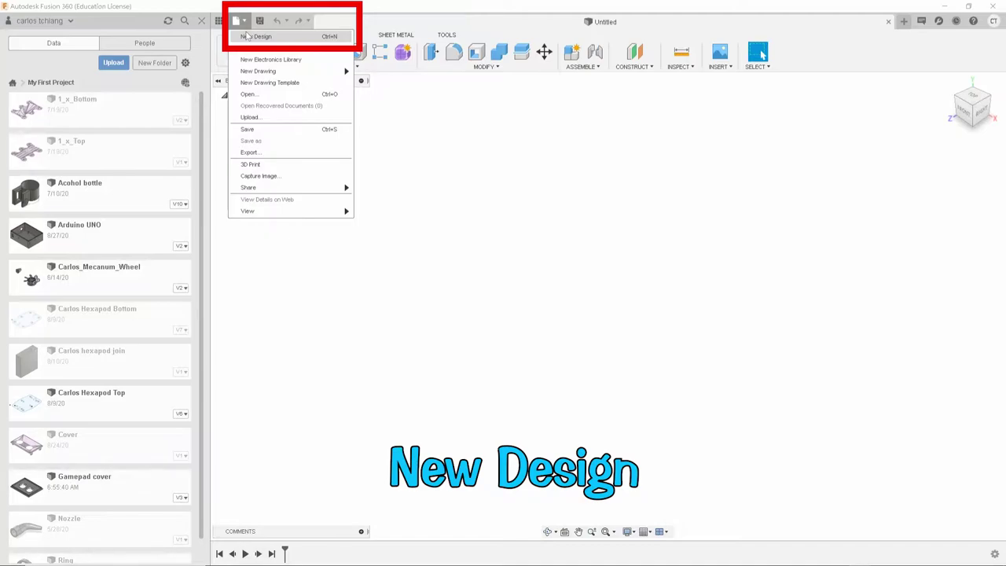
pyautogui.click(246, 37)
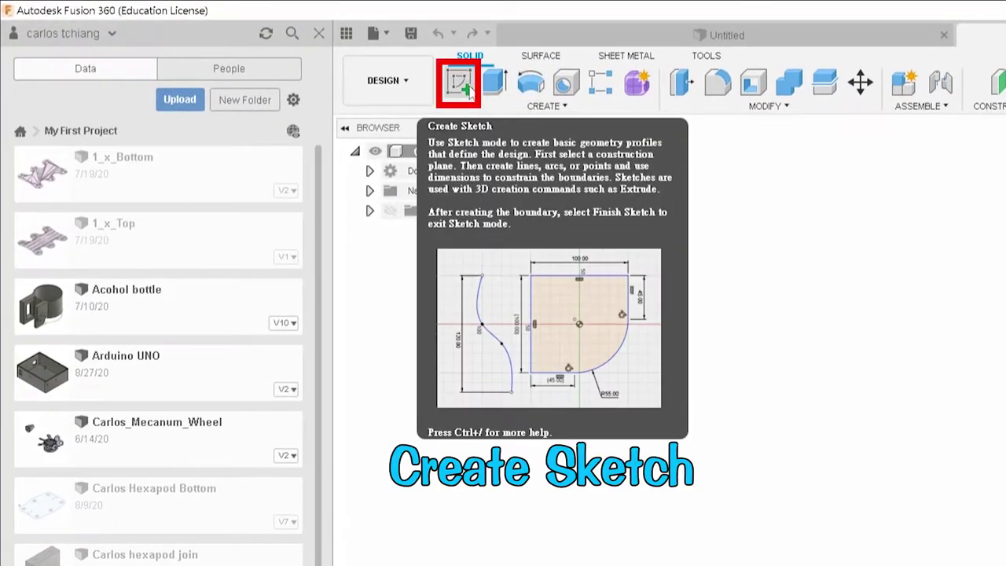
pyautogui.click(468, 88)
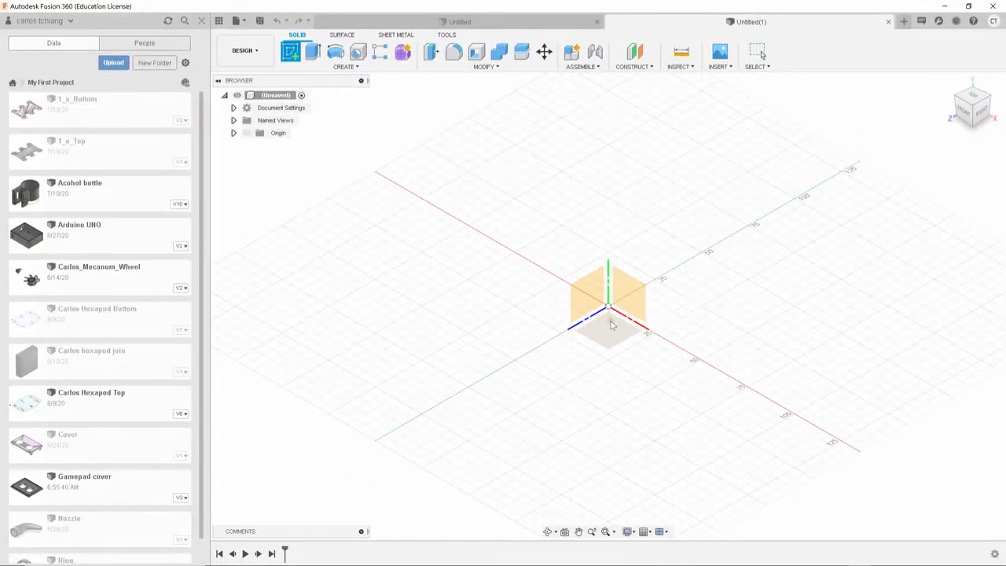
# On the bottom ground plane, draw a 60 × 40 mm two-point rectangle cornered at the origin.
pyautogui.click(611, 324)
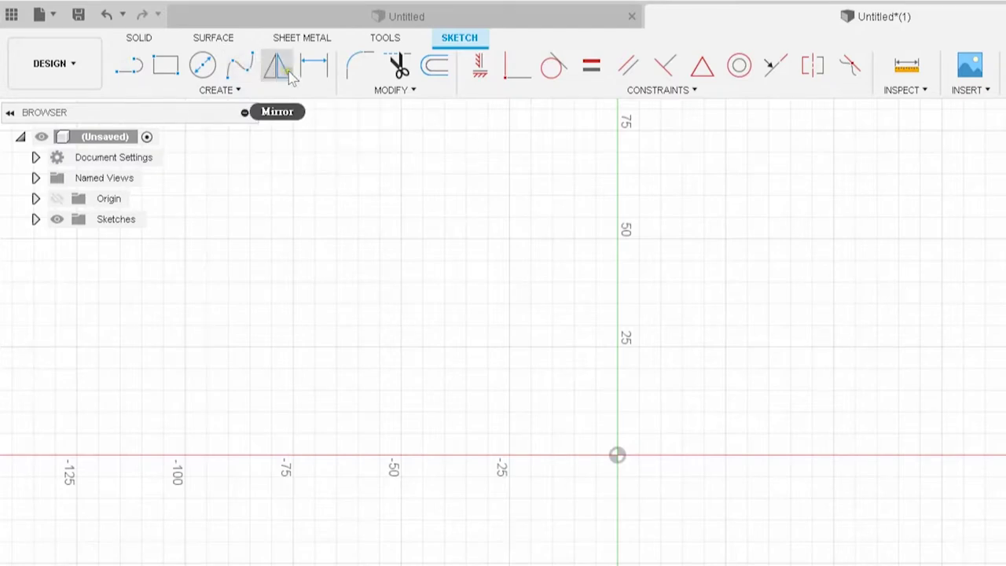
pyautogui.click(171, 76)
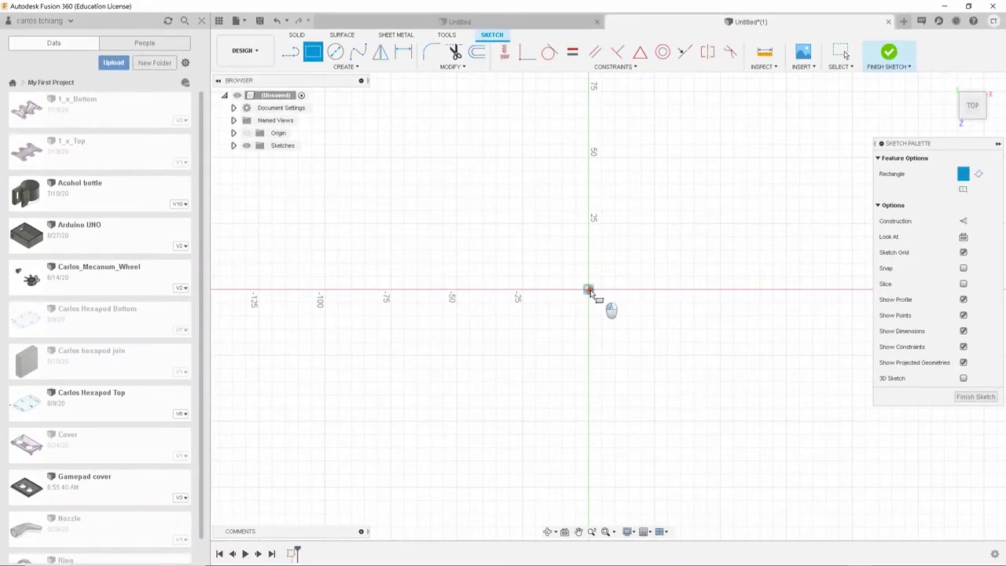
pyautogui.click(589, 290)
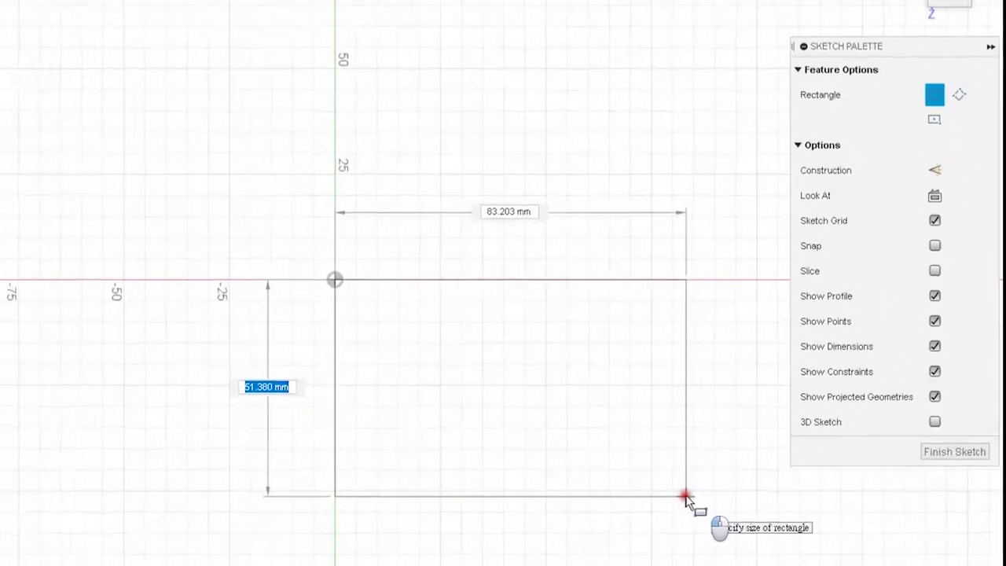
pyautogui.press('Tab')
pyautogui.press('Tab')
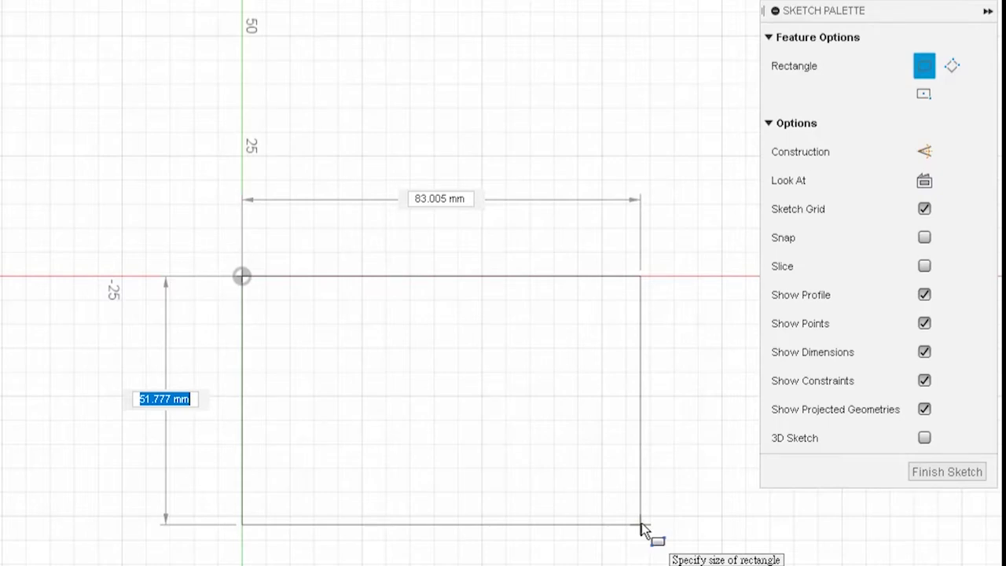
pyautogui.write('40')
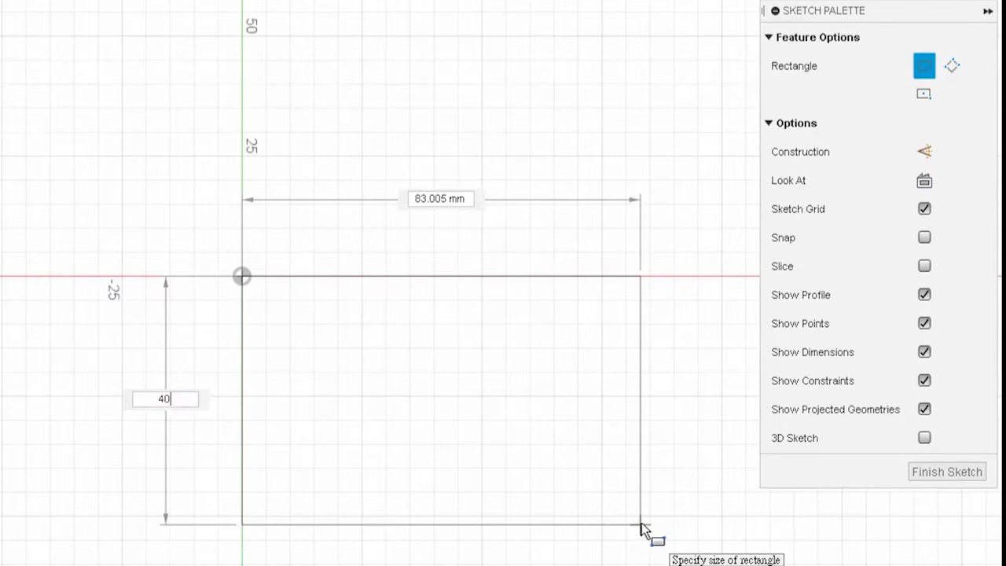
pyautogui.press('Tab')
pyautogui.press('Tab')
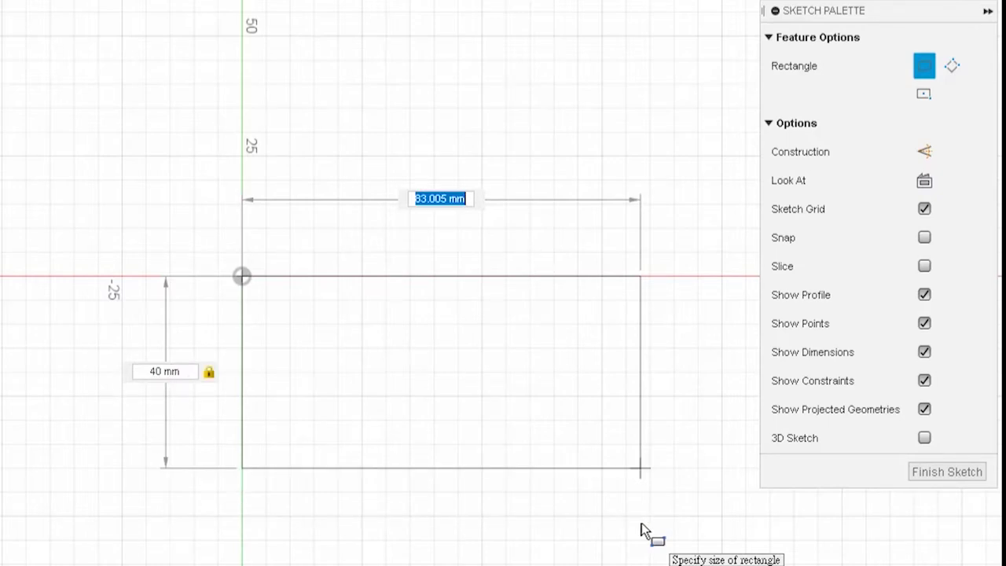
pyautogui.write('60')
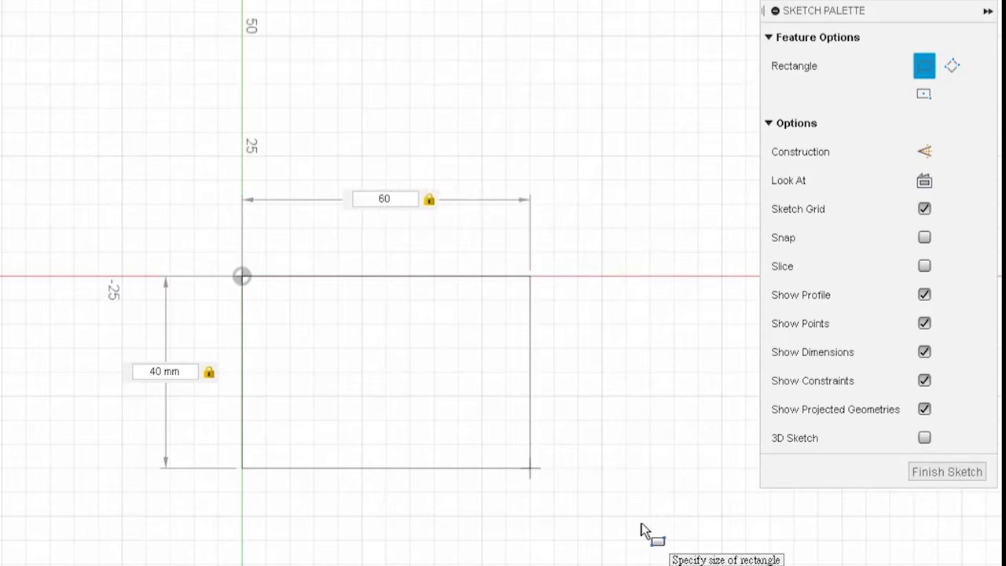
pyautogui.press('Return')
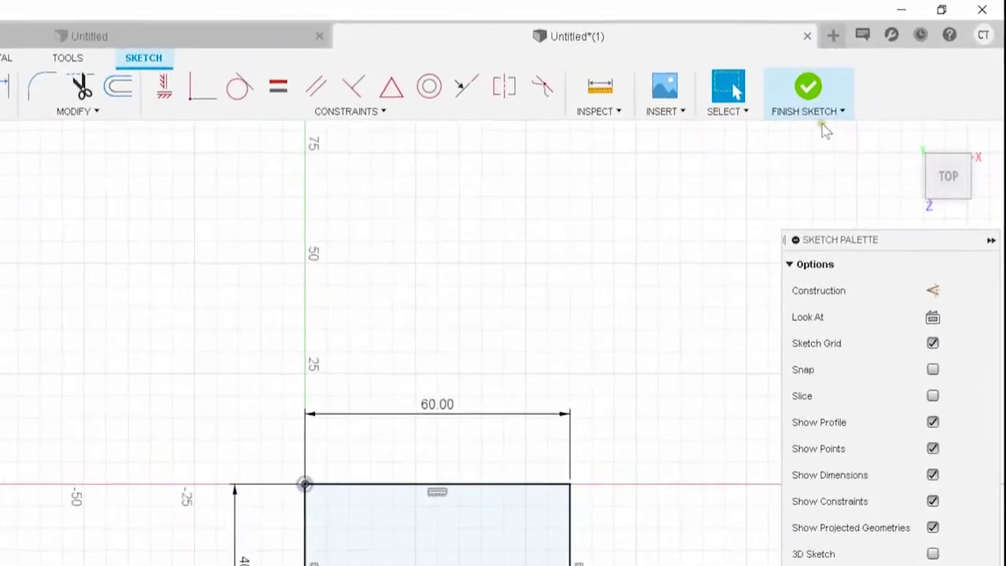
# Finish the rectangle sketch and check it from Top, Front, Left, Back and Right views, ending on Top.
pyautogui.click(789, 98)
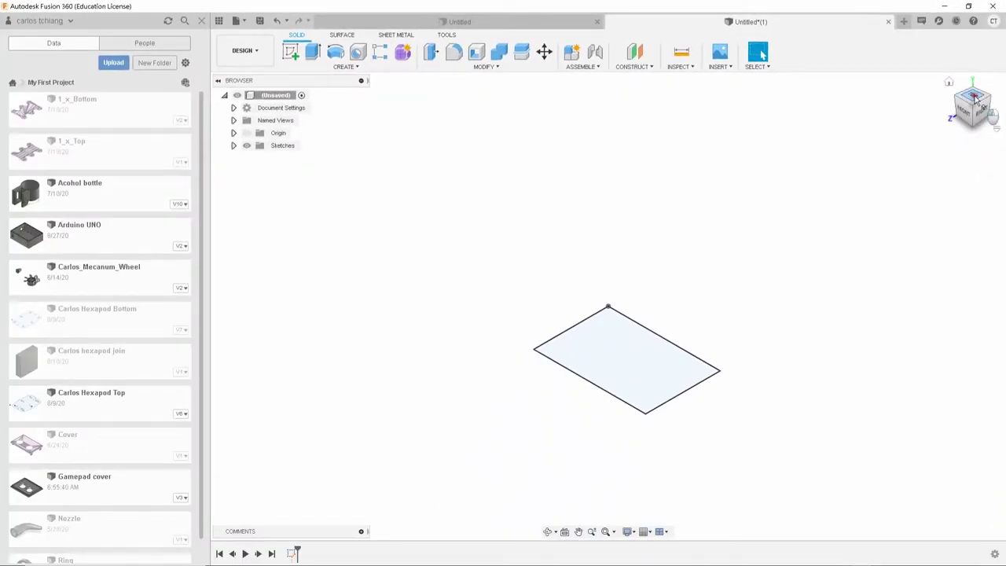
pyautogui.click(975, 96)
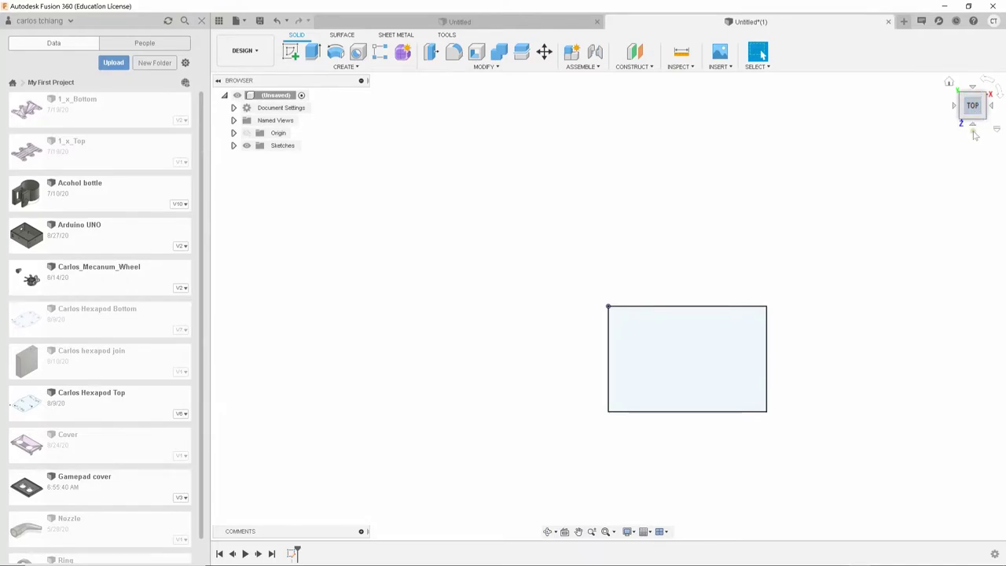
pyautogui.click(972, 125)
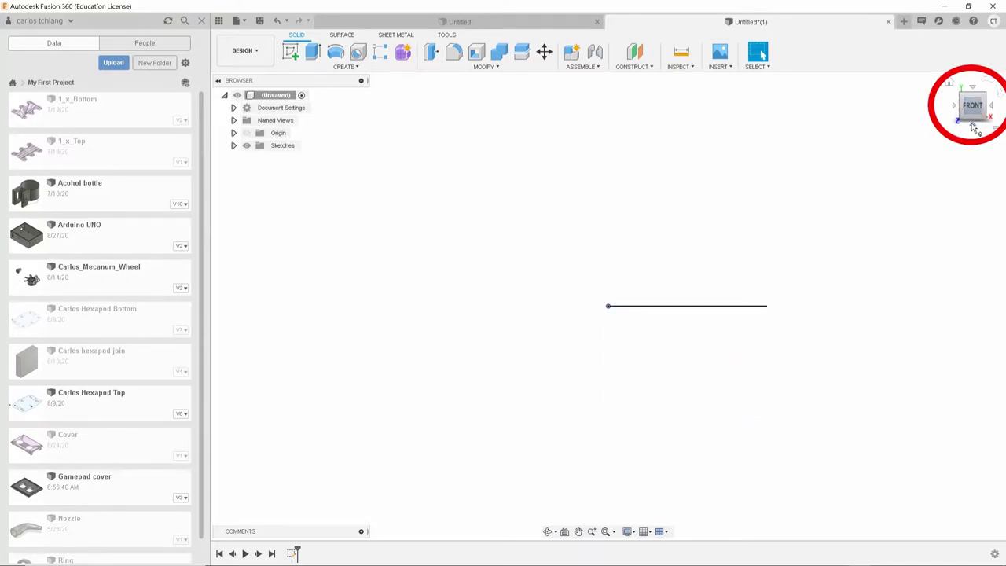
pyautogui.click(954, 107)
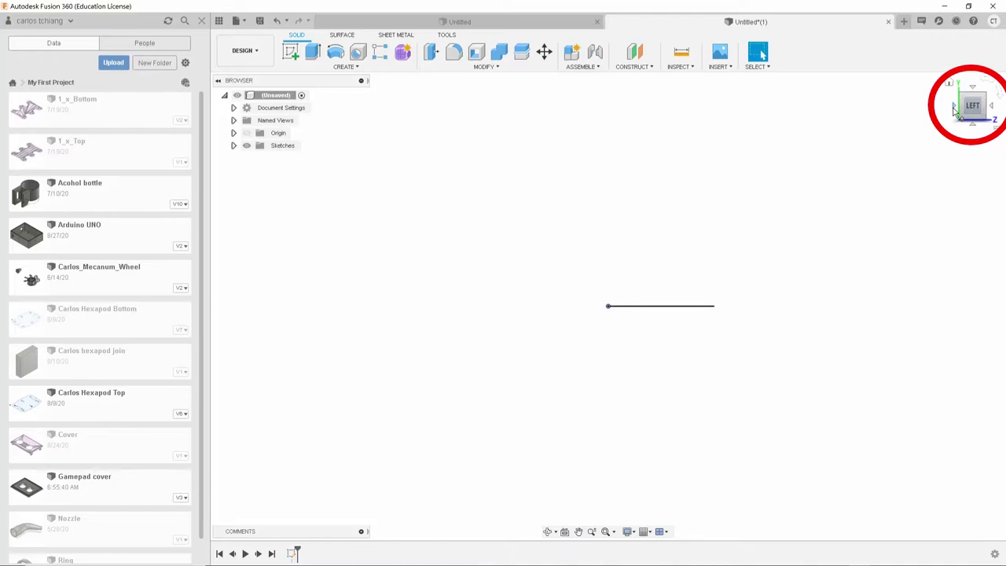
pyautogui.click(954, 108)
pyautogui.click(954, 108)
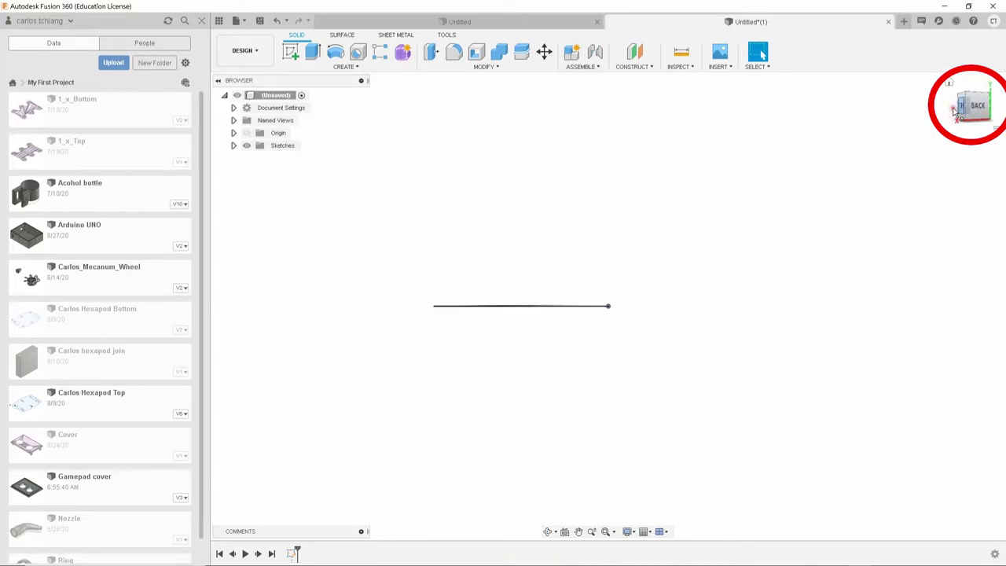
pyautogui.click(955, 107)
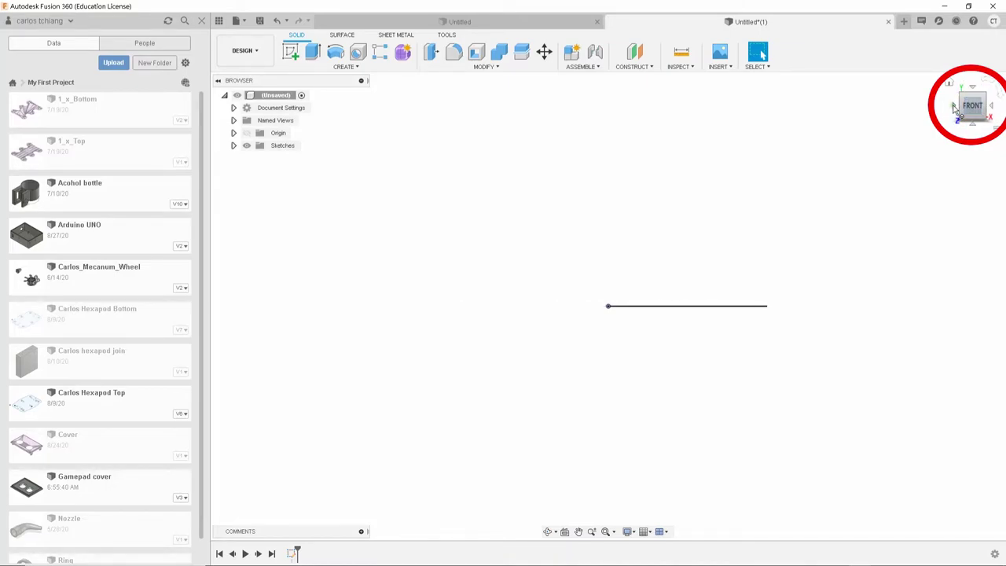
pyautogui.click(973, 89)
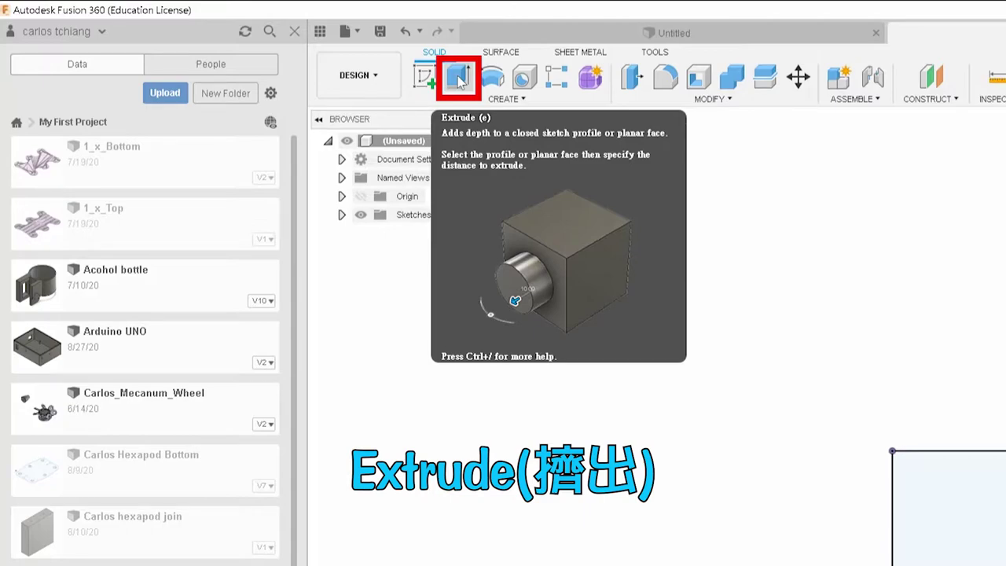
# Extrude the rectangle profile 40 mm upward into a solid box.
pyautogui.click(460, 79)
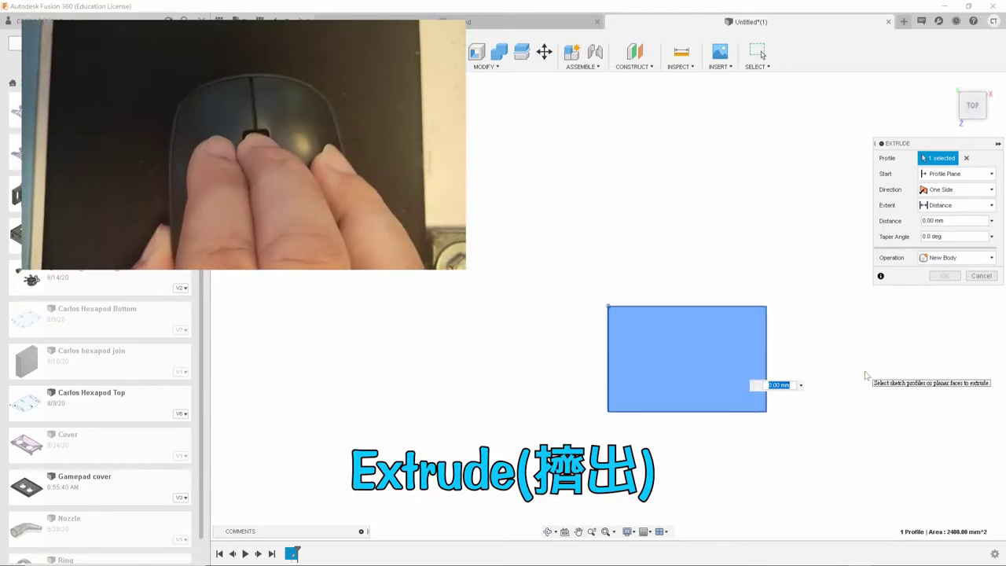
pyautogui.keyDown('shift'); pyautogui.moveTo(864, 377); pyautogui.dragTo(859, 305, button='middle'); pyautogui.keyUp('shift')
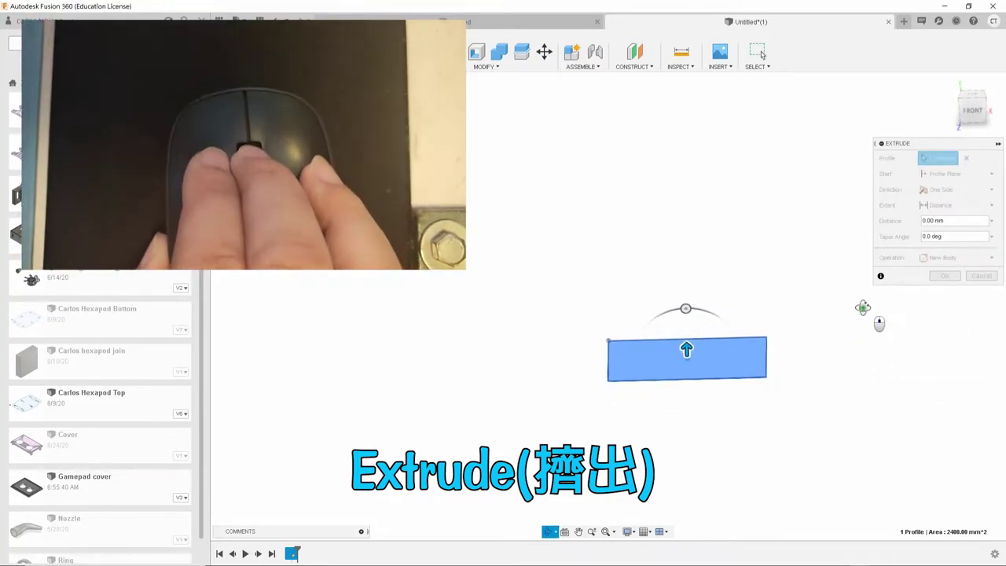
pyautogui.moveTo(686, 346); pyautogui.dragTo(684, 281)
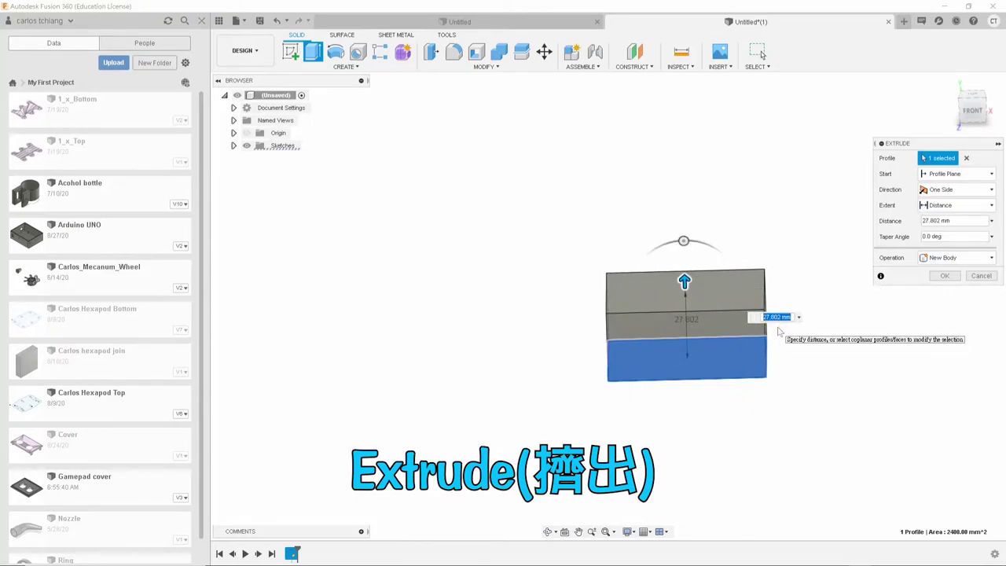
pyautogui.write('40')
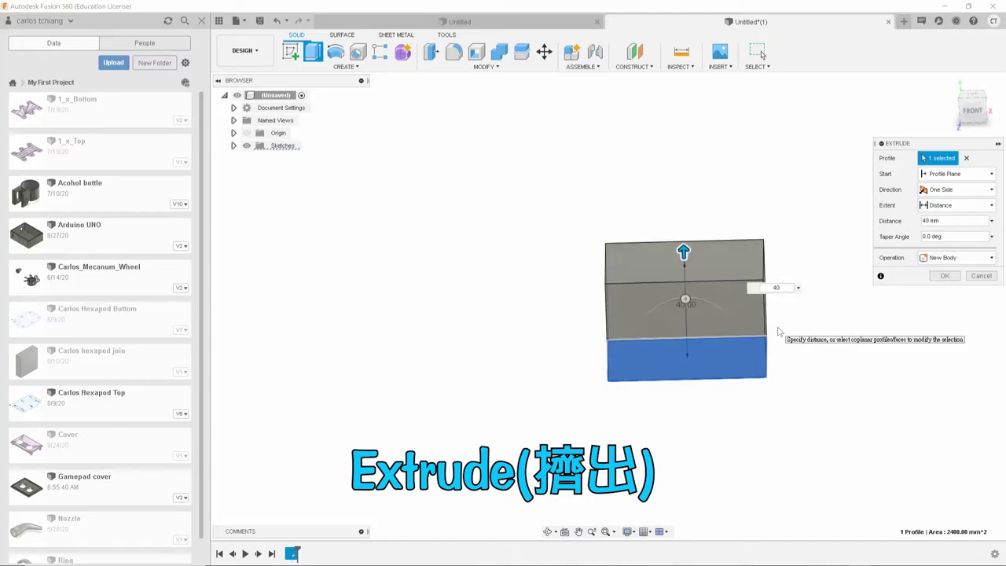
pyautogui.press('Return')
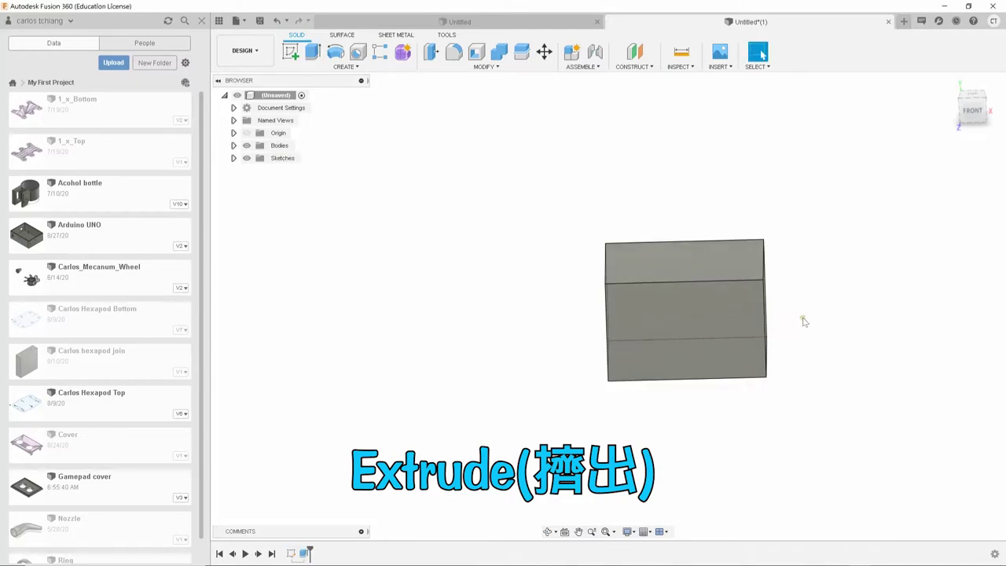
pyautogui.keyDown('shift'); pyautogui.moveTo(803, 320); pyautogui.dragTo(532, 372, button='middle'); pyautogui.keyUp('shift')
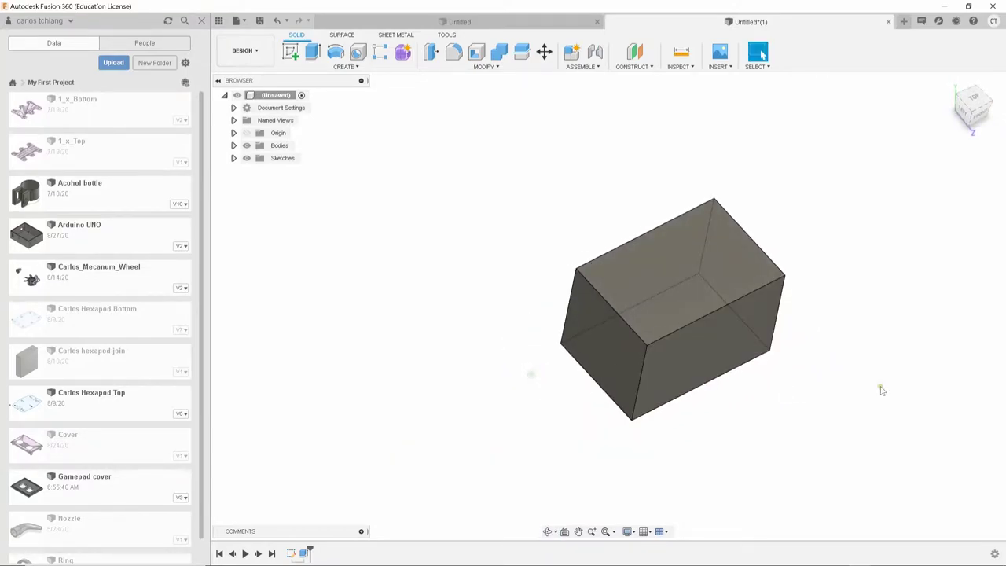
pyautogui.scroll(3, 882, 390)
pyautogui.keyDown('shift'); pyautogui.moveTo(876, 376); pyautogui.dragTo(773, 249, button='middle'); pyautogui.keyUp('shift')
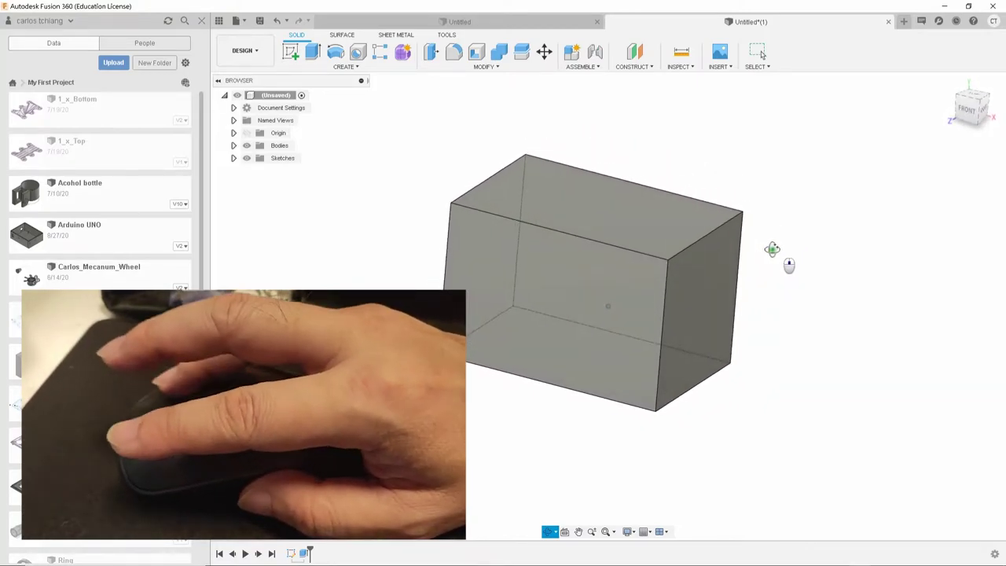
pyautogui.keyDown('shift'); pyautogui.moveTo(784, 417); pyautogui.dragTo(626, 466, button='middle'); pyautogui.keyUp('shift')
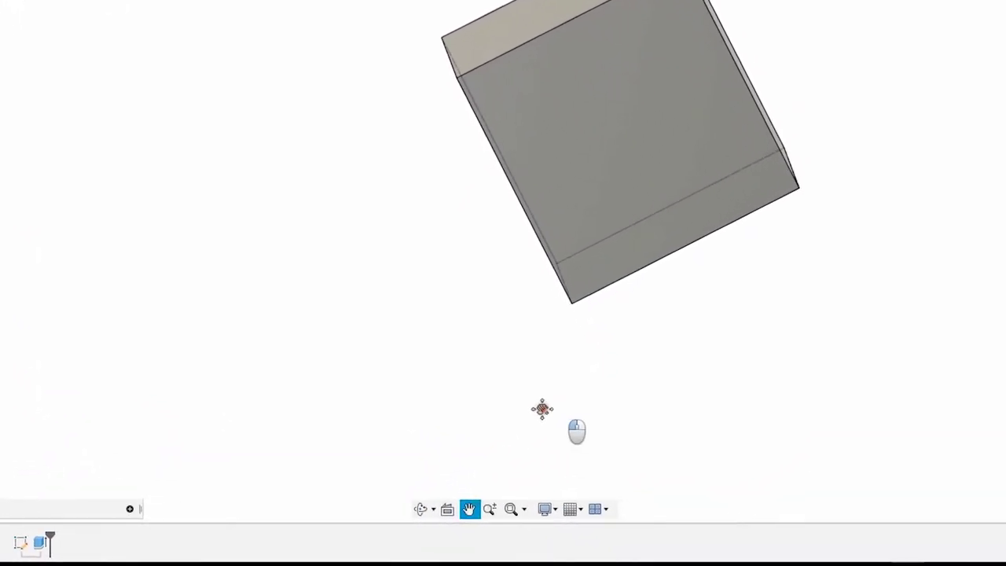
pyautogui.moveTo(542, 409); pyautogui.dragTo(380, 417, button='middle')
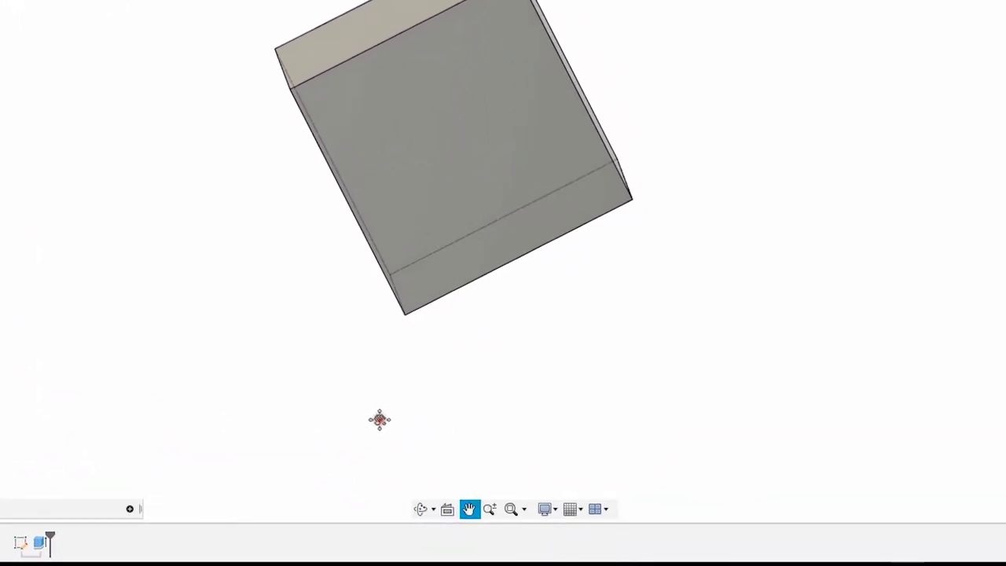
pyautogui.keyDown('shift'); pyautogui.moveTo(449, 449); pyautogui.dragTo(532, 434, button='middle'); pyautogui.keyUp('shift')
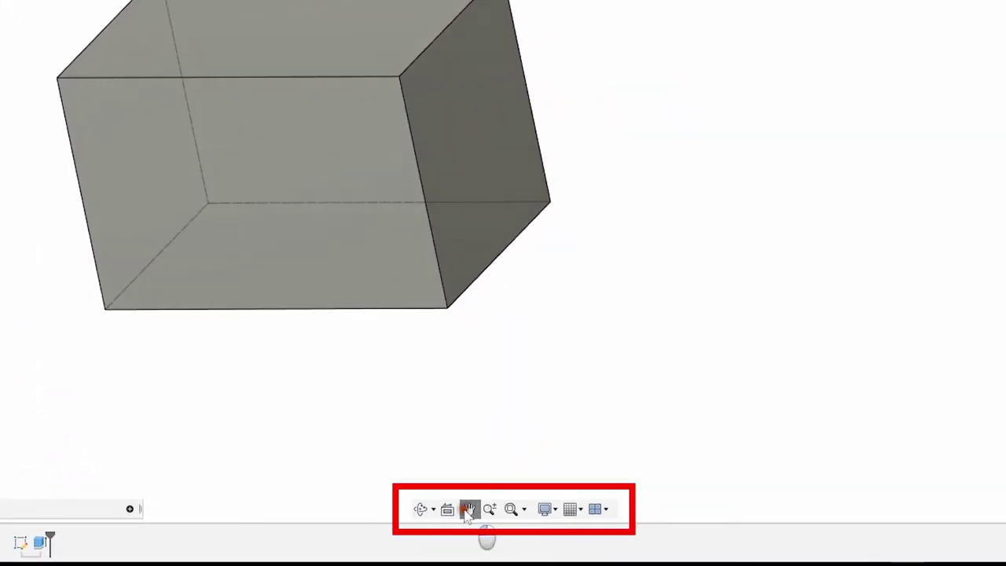
pyautogui.moveTo(424, 411); pyautogui.dragTo(601, 396, button='middle')
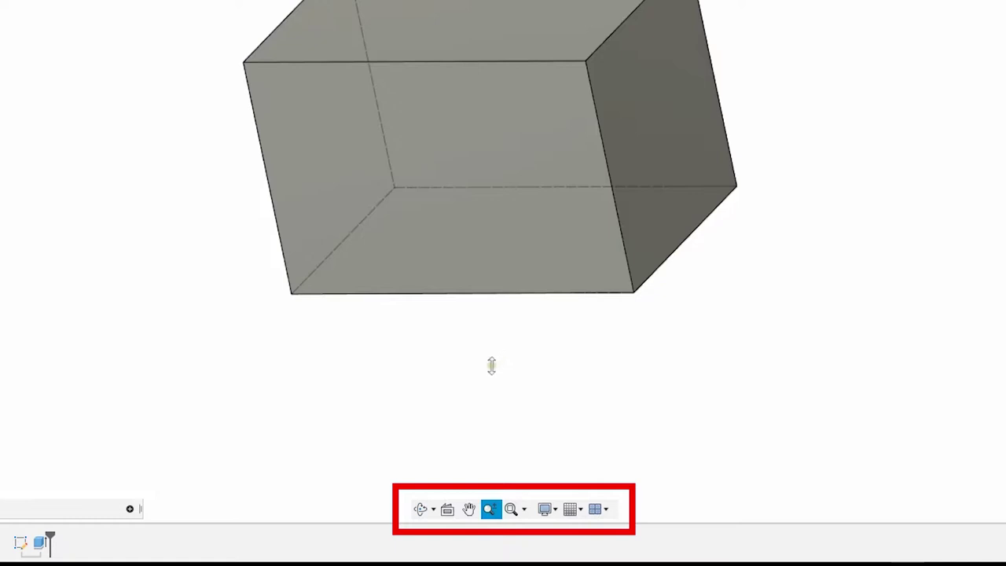
pyautogui.moveTo(491, 365)
pyautogui.mouseDown()
pyautogui.moveTo(503, 341)
pyautogui.moveTo(499, 385)
pyautogui.moveTo(500, 351)
pyautogui.mouseUp()
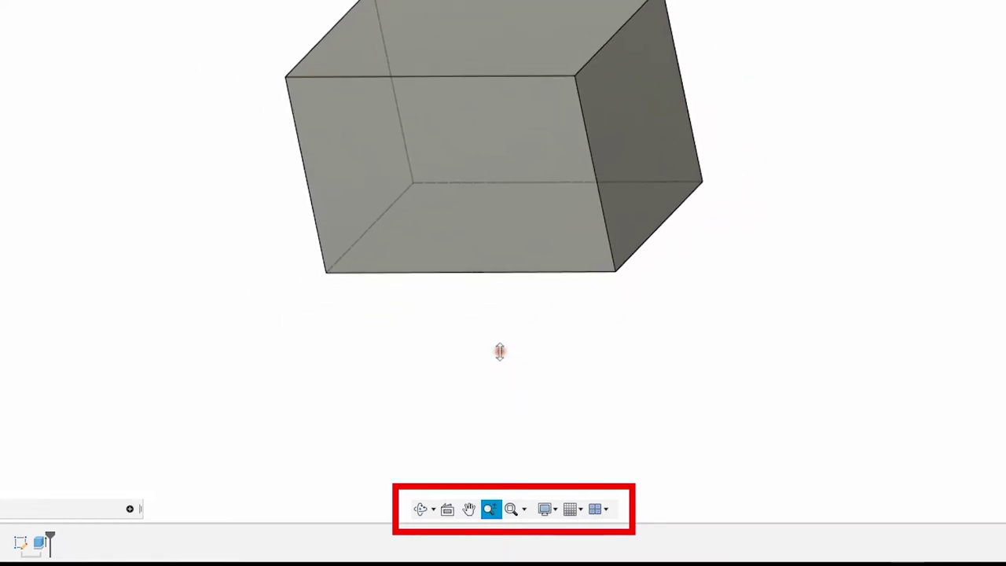
pyautogui.scroll(2, 500, 351)
pyautogui.scroll(-3, 500, 351)
pyautogui.scroll(3, 500, 351)
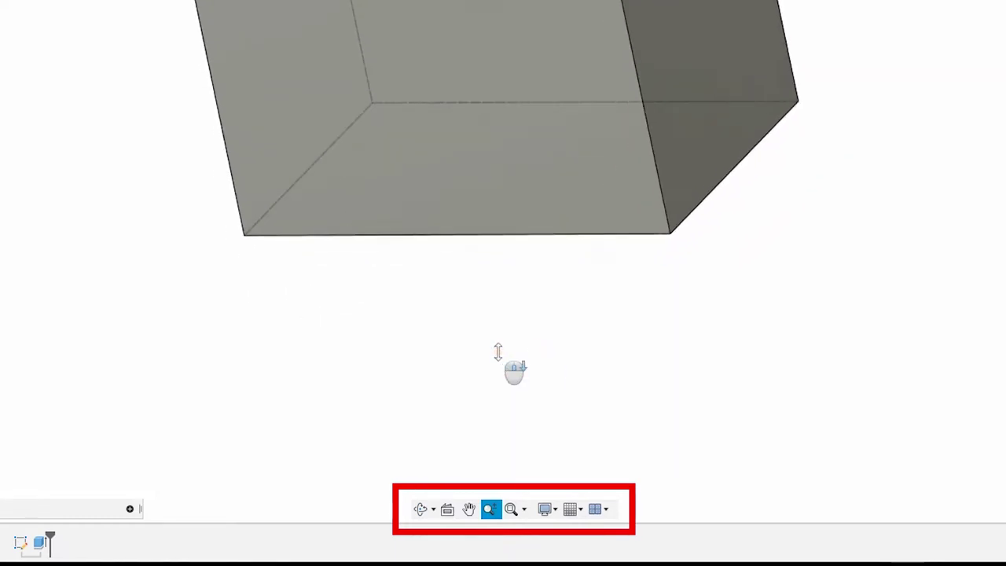
pyautogui.scroll(-2, 500, 351)
pyautogui.scroll(3, 514, 532)
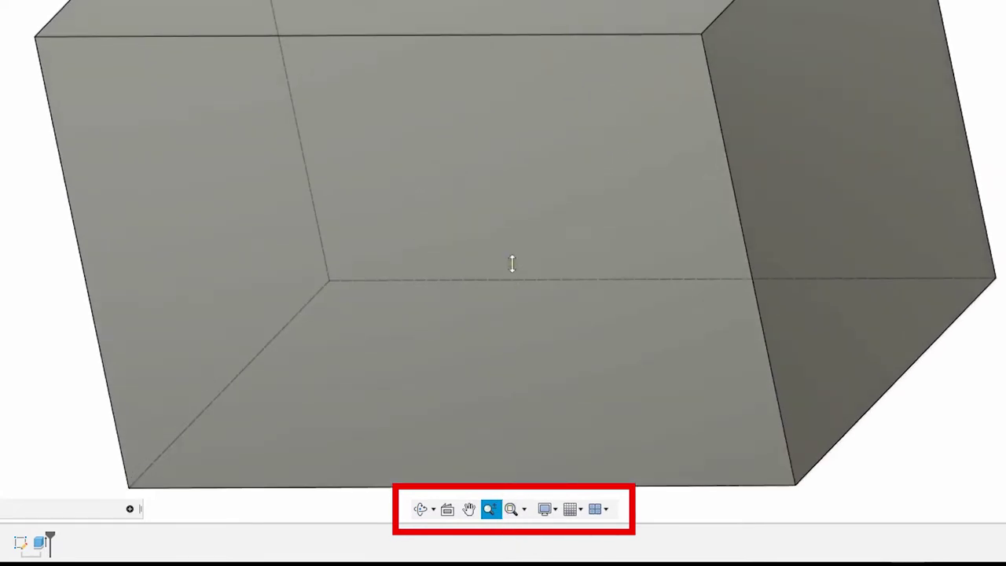
pyautogui.scroll(-1, 510, 266)
pyautogui.scroll(-2, 510, 266)
pyautogui.click(545, 508)
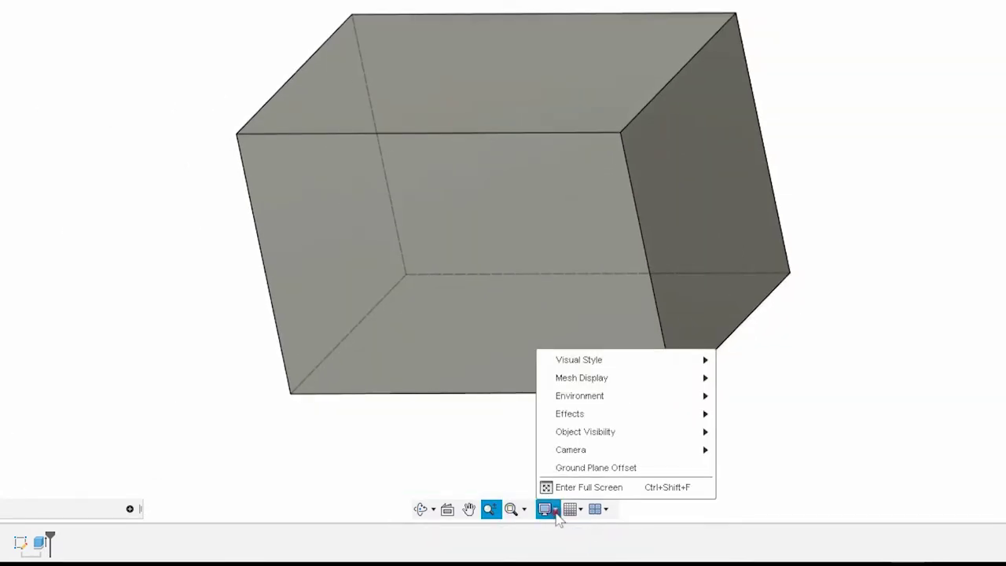
pyautogui.moveTo(591, 366)
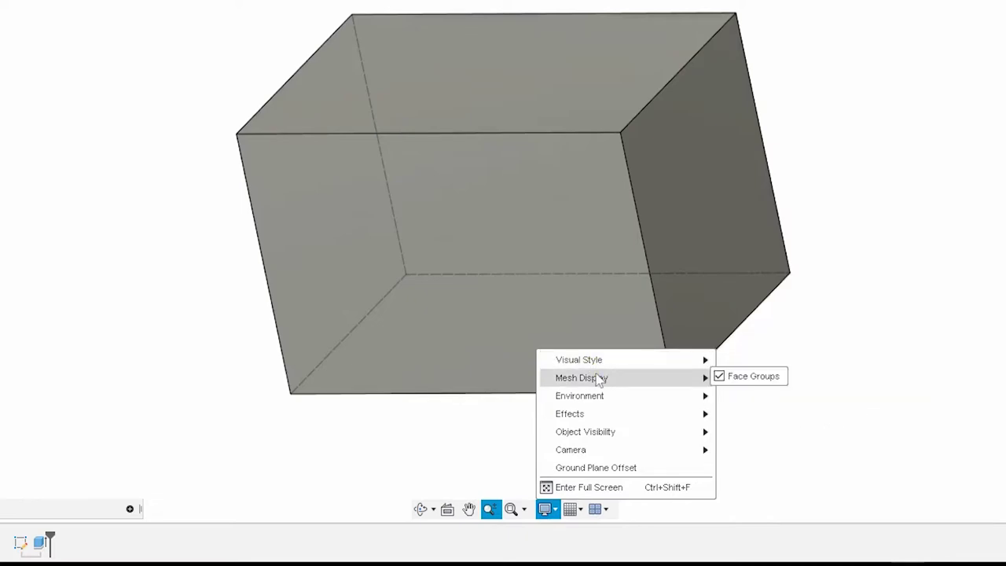
pyautogui.moveTo(597, 399)
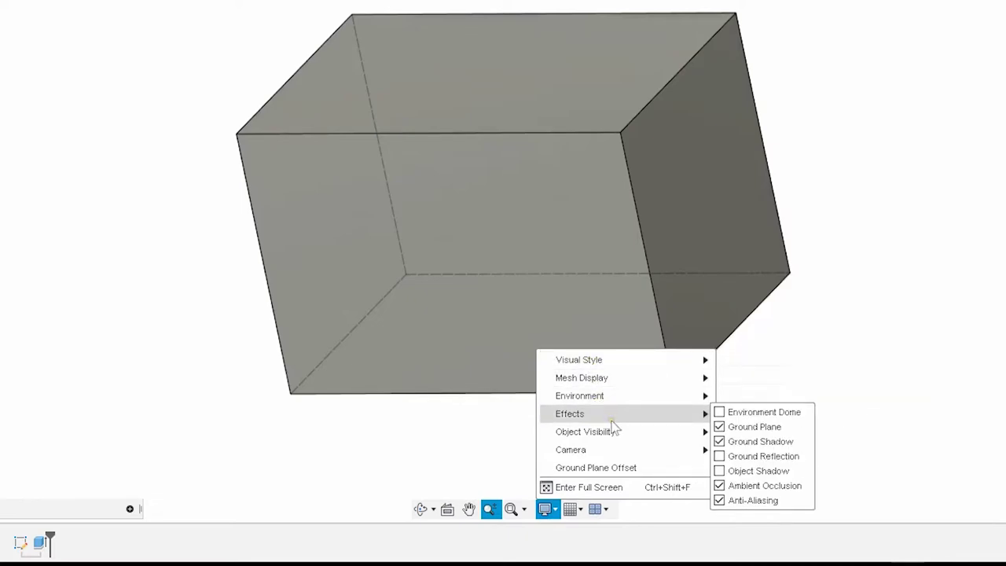
pyautogui.click(484, 458)
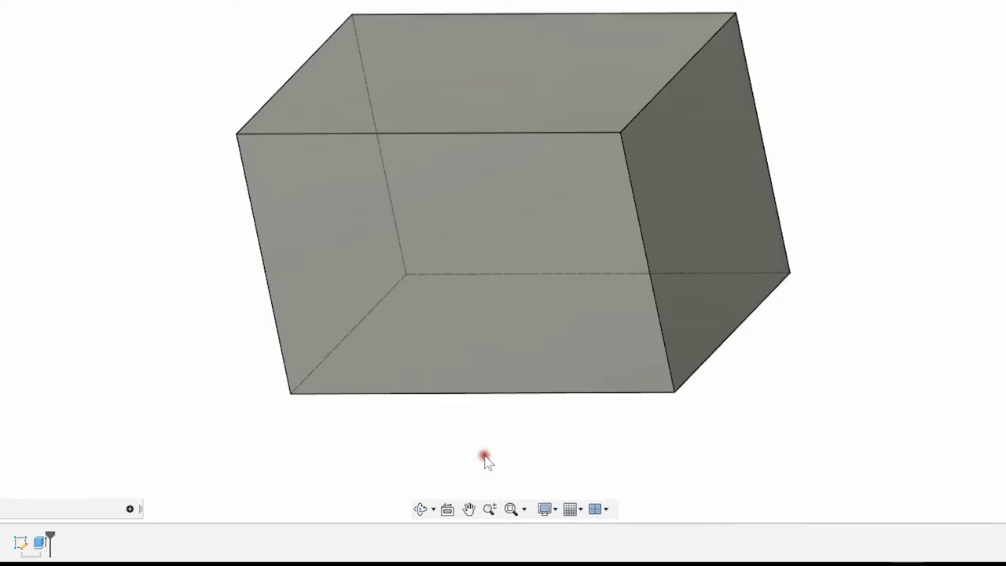
pyautogui.click(597, 511)
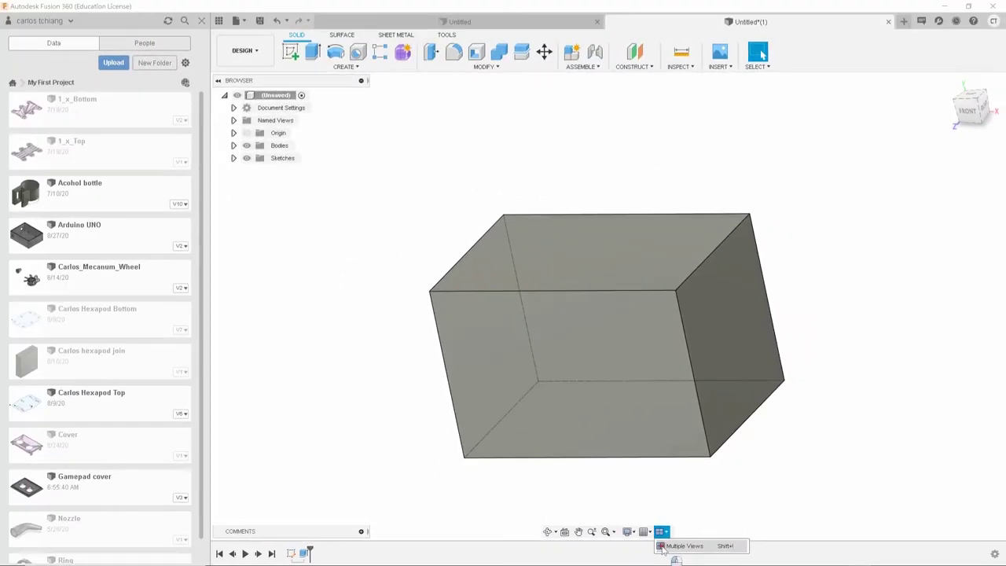
pyautogui.click(682, 545)
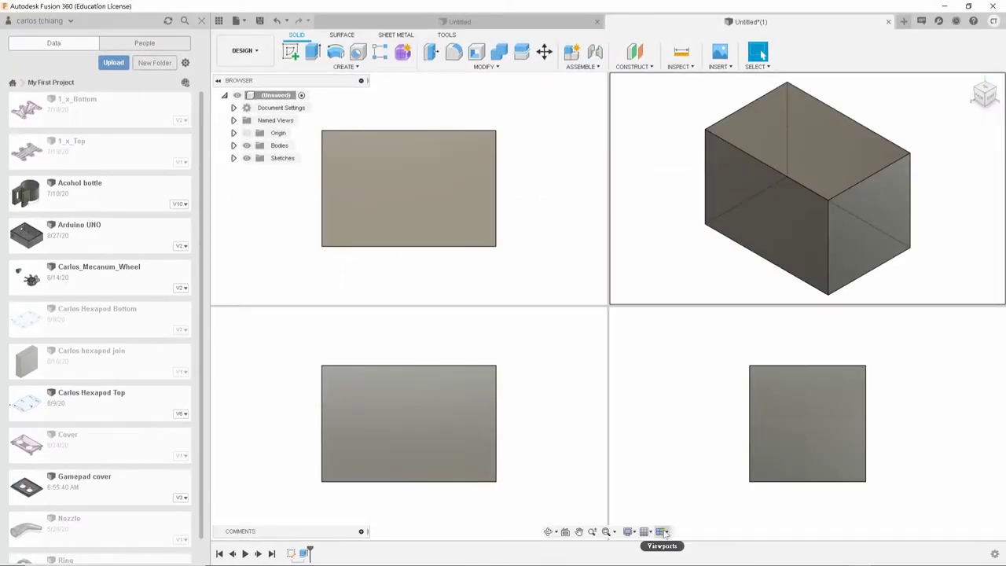
pyautogui.hotkey('shift', '1')
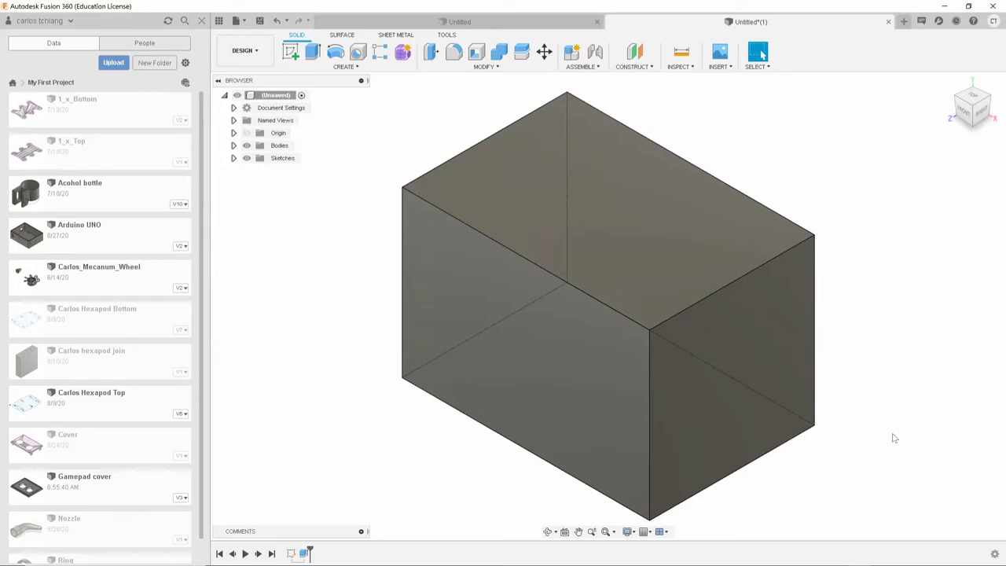
# Fillet the box's four vertical edges with a radius of about 1.3 mm.
pyautogui.click(454, 51)
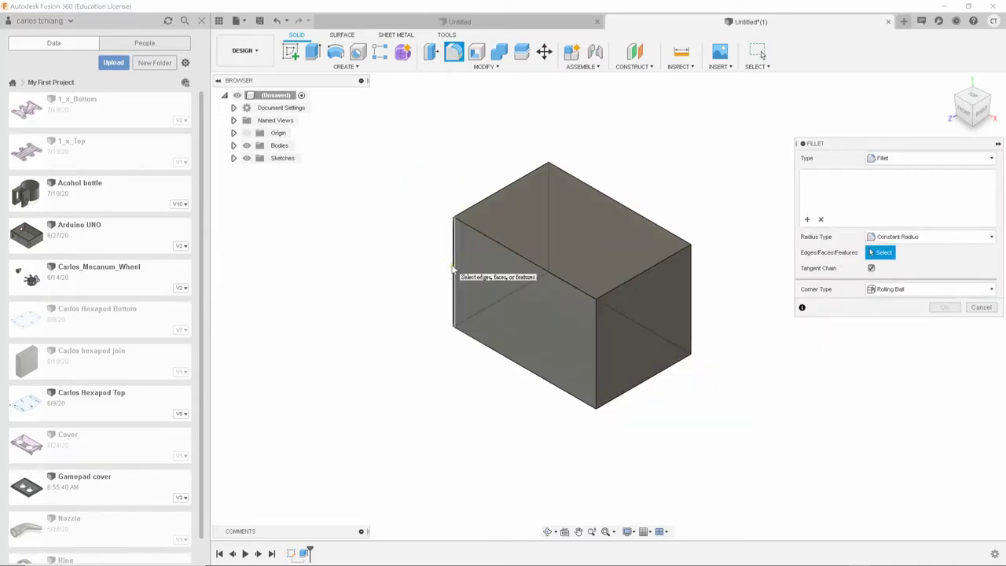
pyautogui.click(455, 268)
pyautogui.click(596, 354)
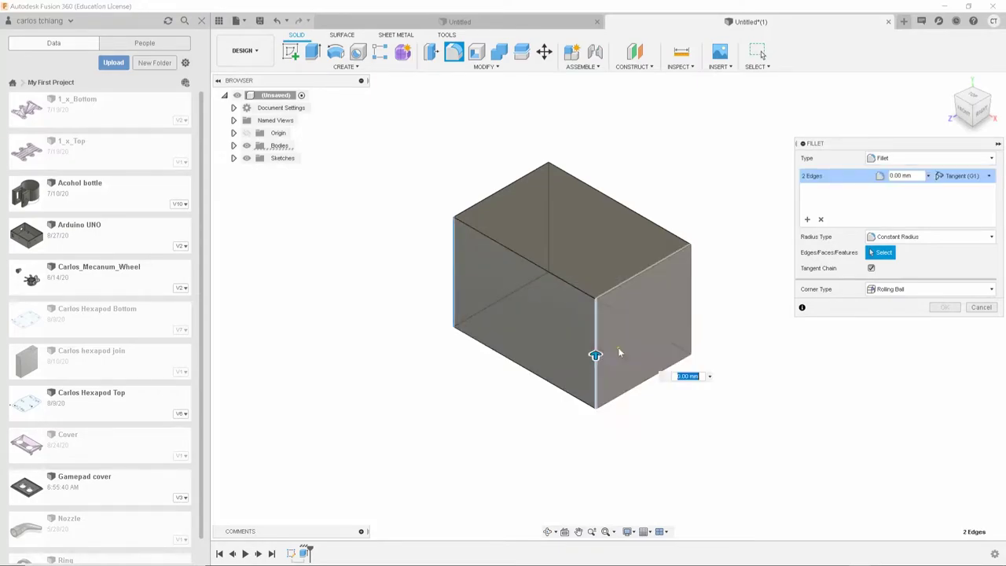
pyautogui.keyDown('shift'); pyautogui.moveTo(729, 353); pyautogui.dragTo(672, 363, button='middle'); pyautogui.keyUp('shift')
pyautogui.click(564, 330)
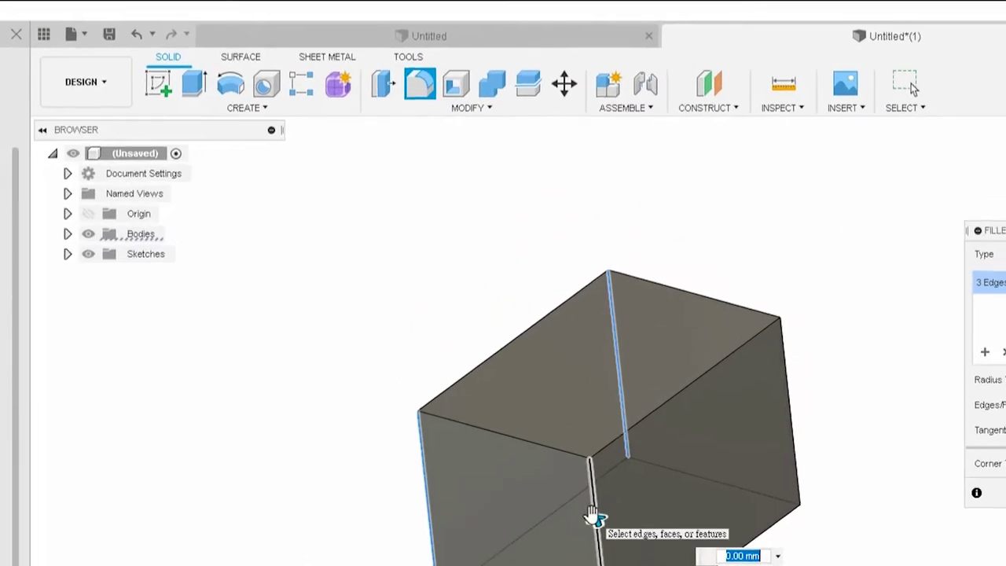
pyautogui.keyDown('shift'); pyautogui.moveTo(435, 520); pyautogui.dragTo(786, 515, button='middle'); pyautogui.keyUp('shift')
pyautogui.click(753, 530)
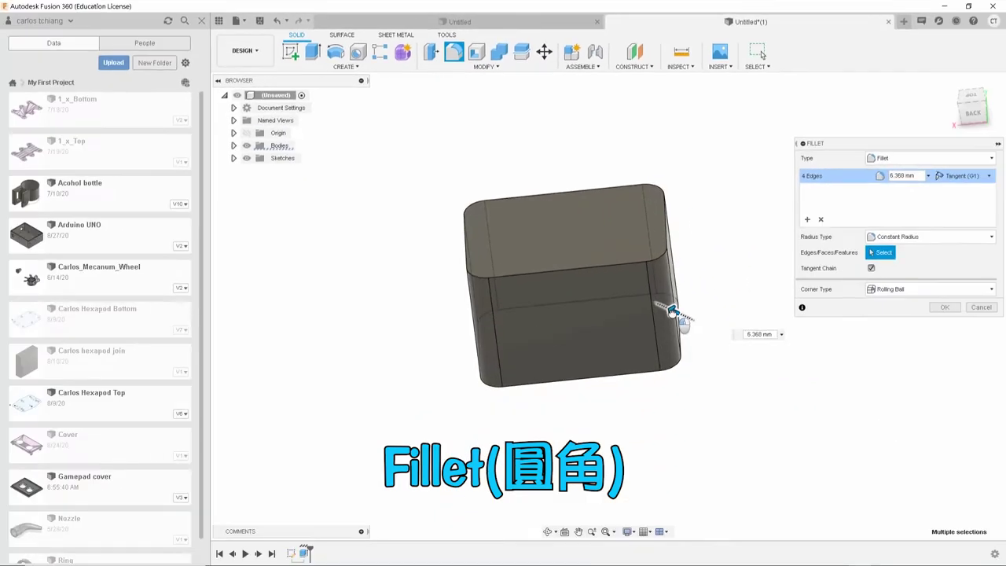
pyautogui.moveTo(786, 515); pyautogui.dragTo(792, 525)
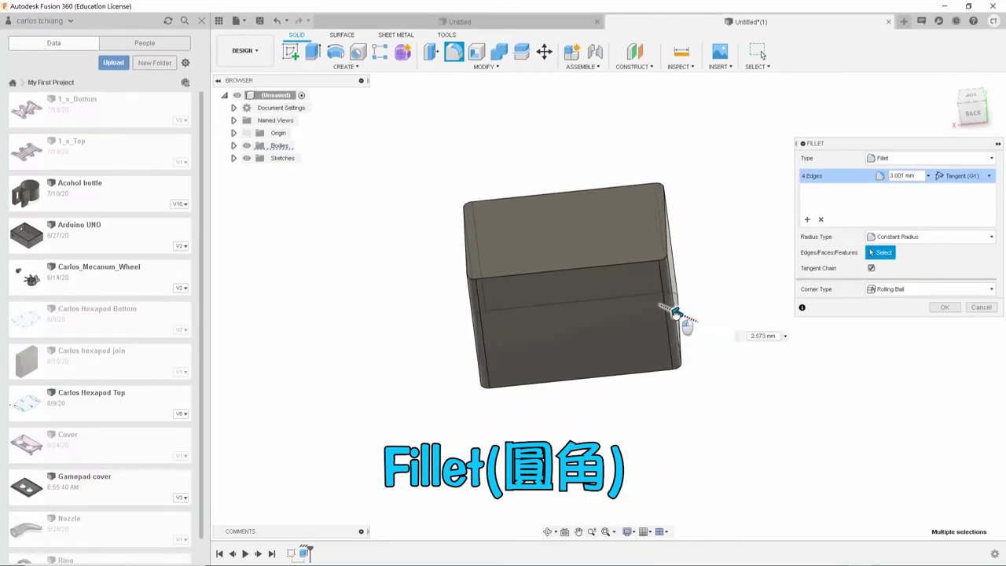
pyautogui.moveTo(676, 312); pyautogui.dragTo(672, 318)
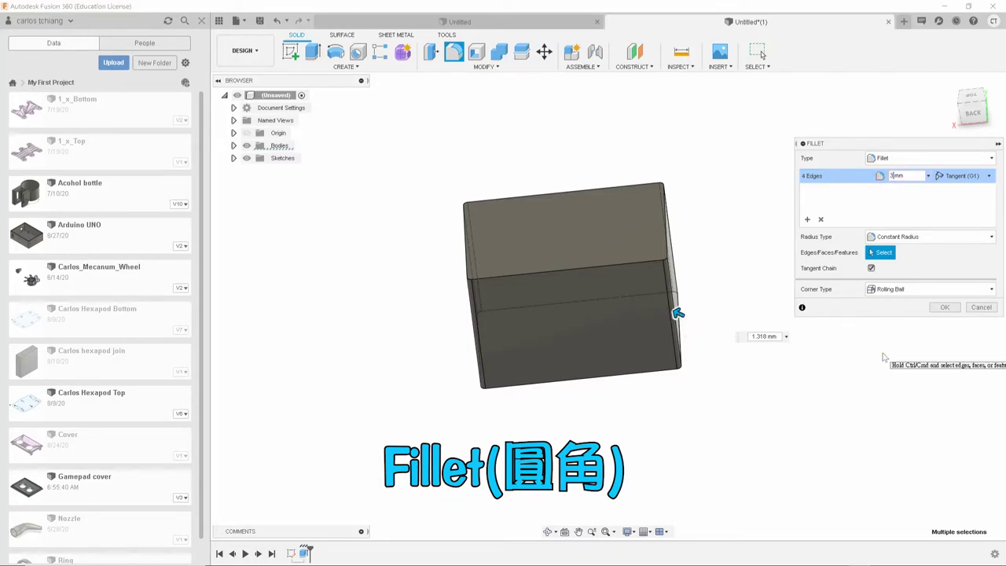
pyautogui.press('Return')
# Fillet the edges around the box's bottom face at 2 mm.
pyautogui.keyDown('shift'); pyautogui.moveTo(790, 315); pyautogui.dragTo(752, 252, button='middle'); pyautogui.keyUp('shift')
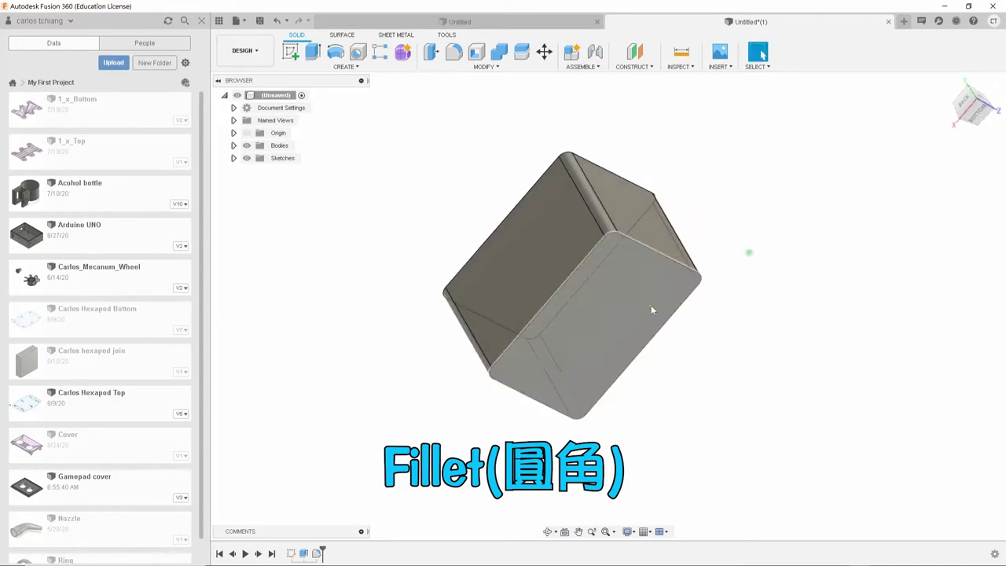
pyautogui.click(604, 338)
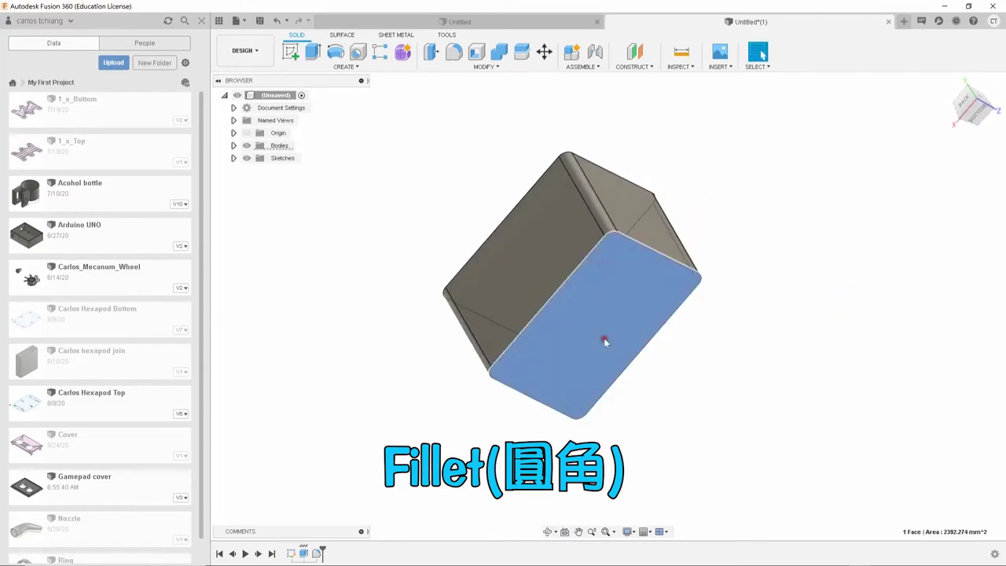
pyautogui.click(455, 52)
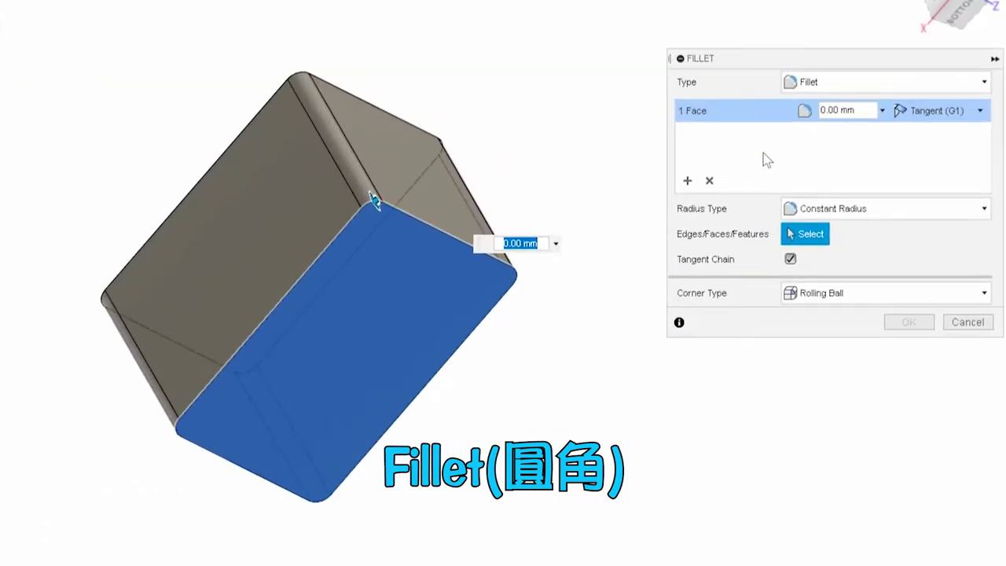
pyautogui.write('2')
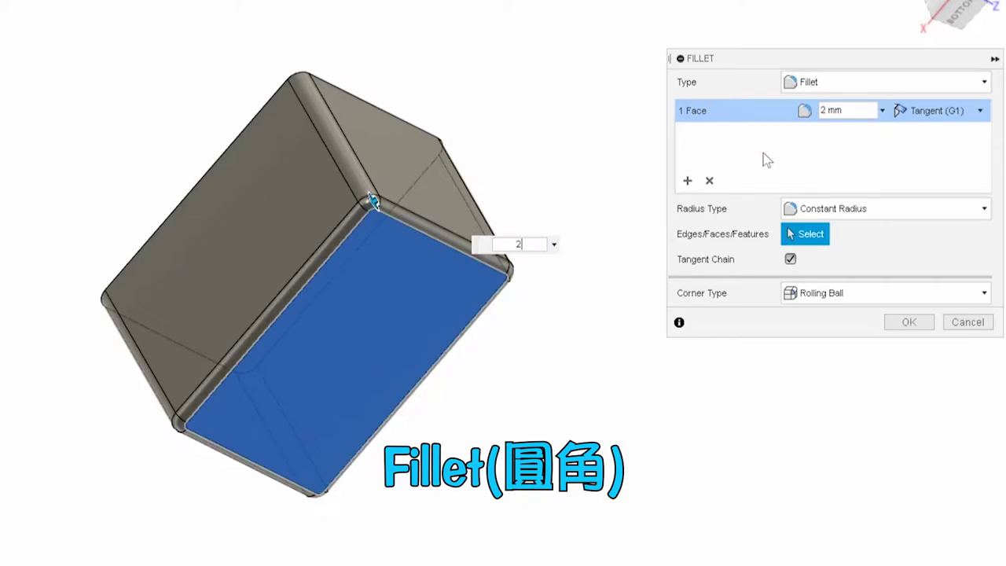
pyautogui.click(917, 324)
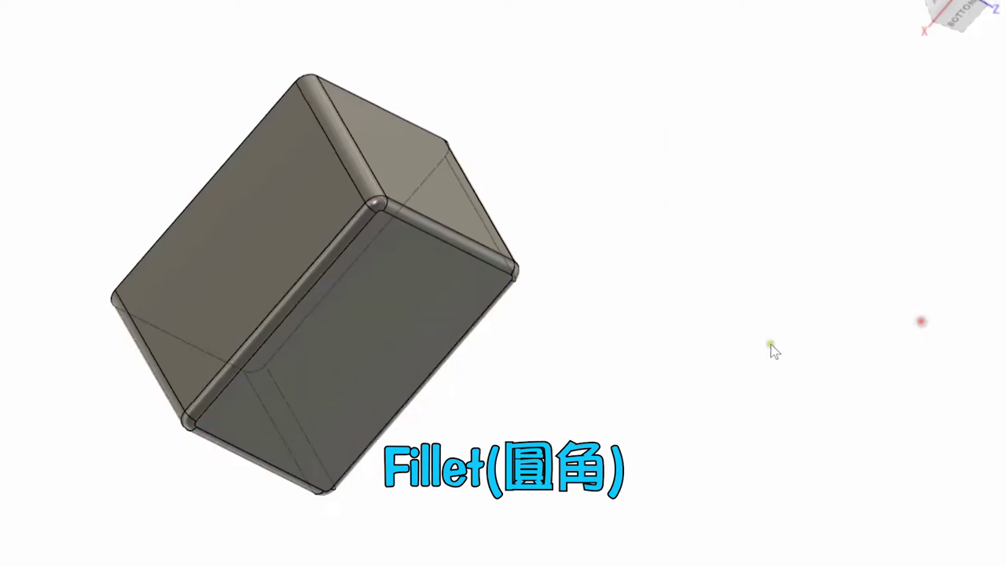
pyautogui.keyDown('shift'); pyautogui.moveTo(716, 378); pyautogui.dragTo(552, 306, button='middle'); pyautogui.keyUp('shift')
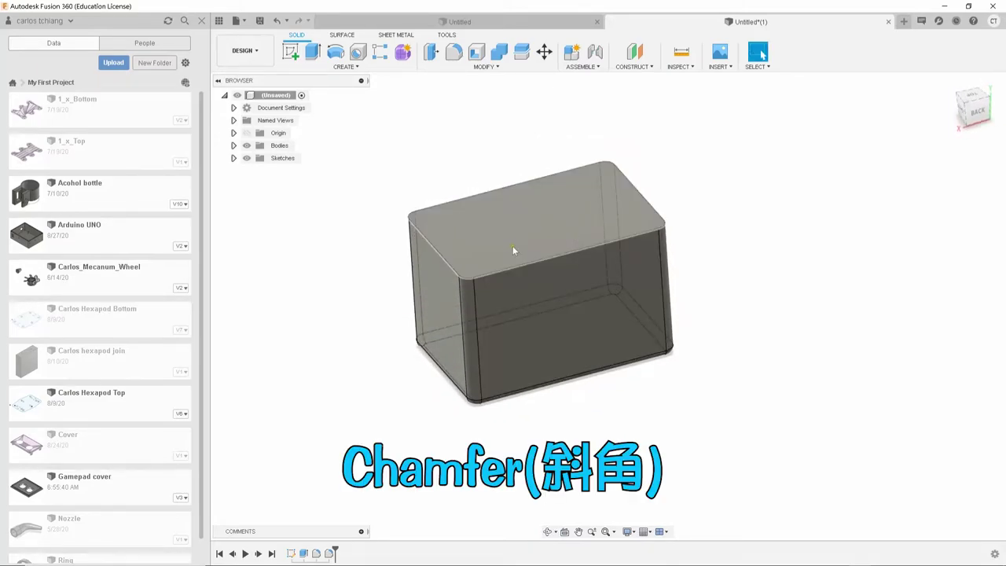
# Chamfer the box's top edge loop at a 2 mm distance.
pyautogui.click(462, 68)
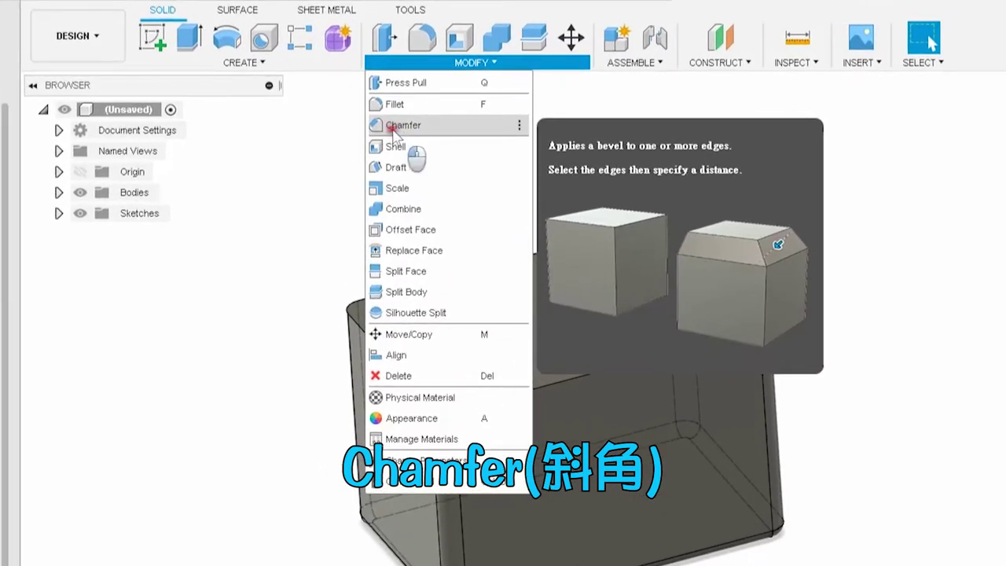
pyautogui.click(395, 127)
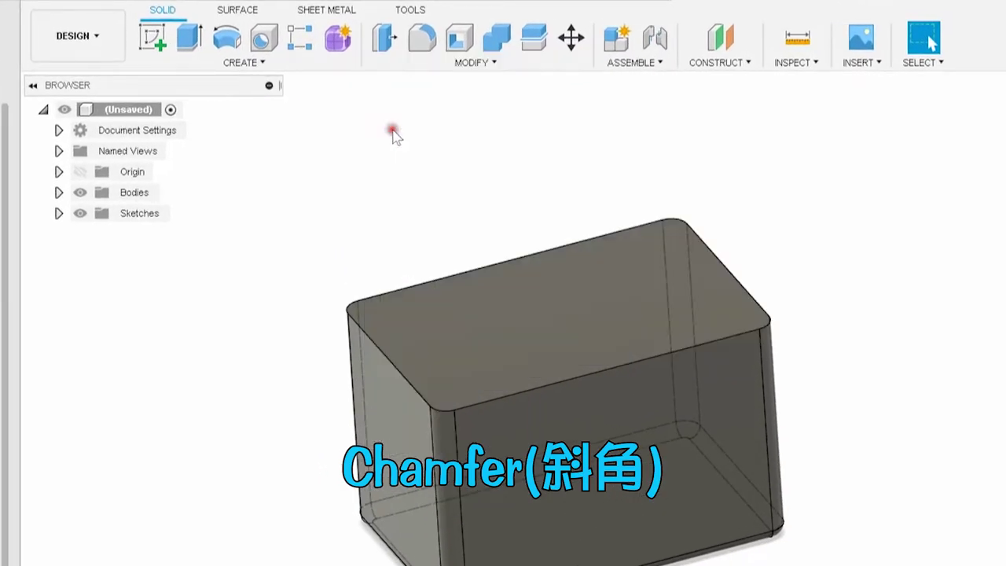
pyautogui.click(559, 377)
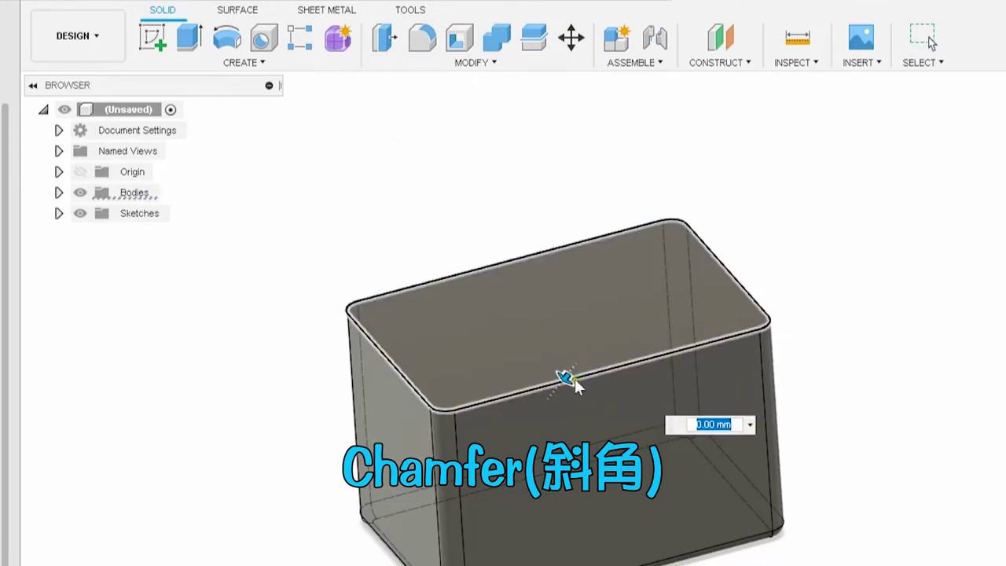
pyautogui.moveTo(569, 377); pyautogui.dragTo(566, 377)
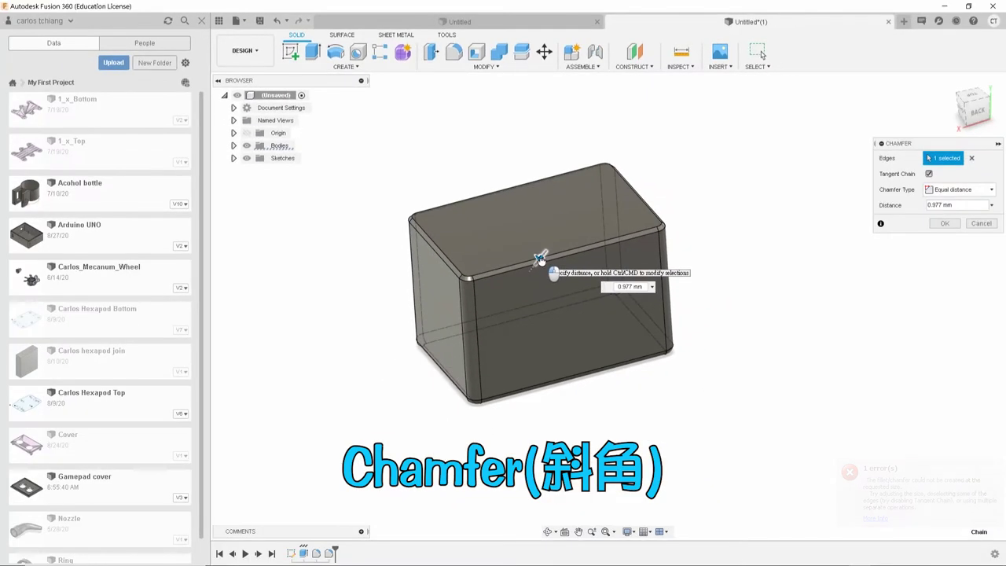
pyautogui.moveTo(540, 258); pyautogui.dragTo(540, 259)
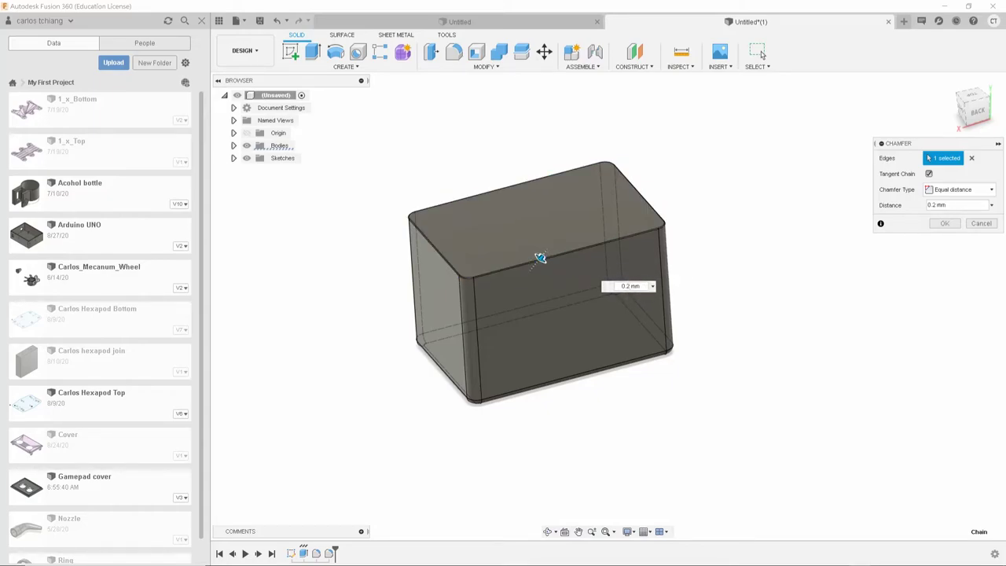
pyautogui.write('2')
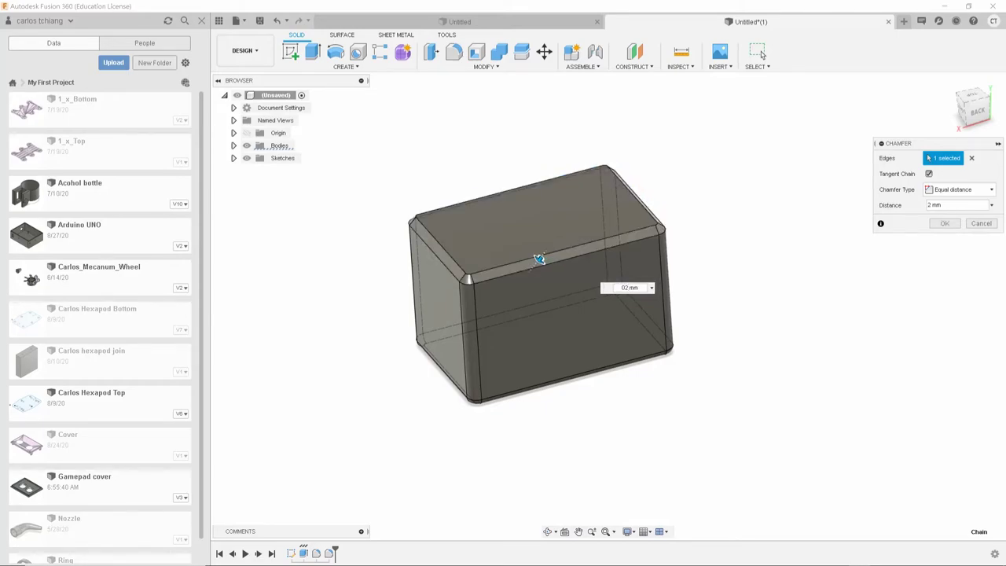
pyautogui.press('Return')
pyautogui.keyDown('shift'); pyautogui.moveTo(653, 315); pyautogui.dragTo(541, 228, button='middle'); pyautogui.keyUp('shift')
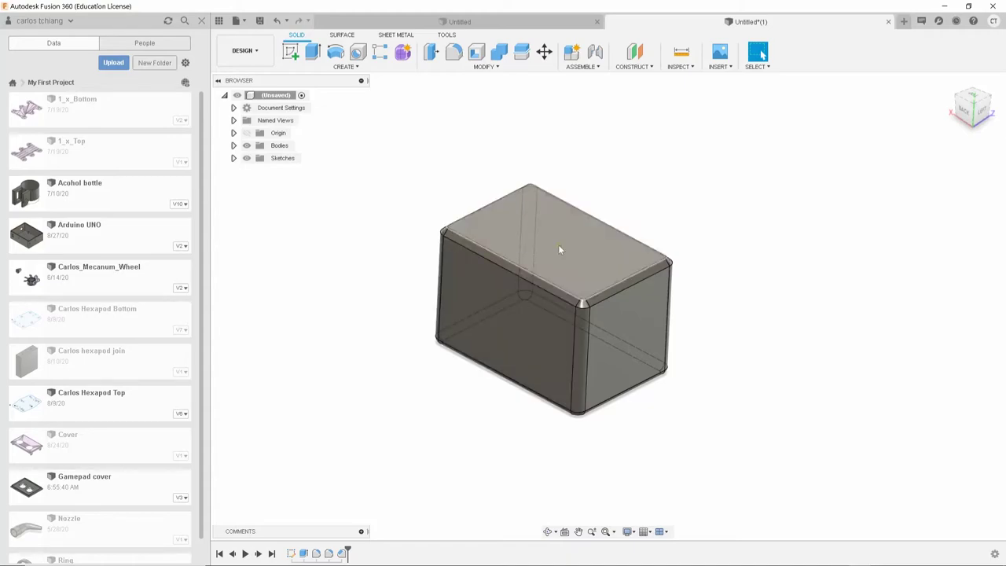
pyautogui.click(560, 249)
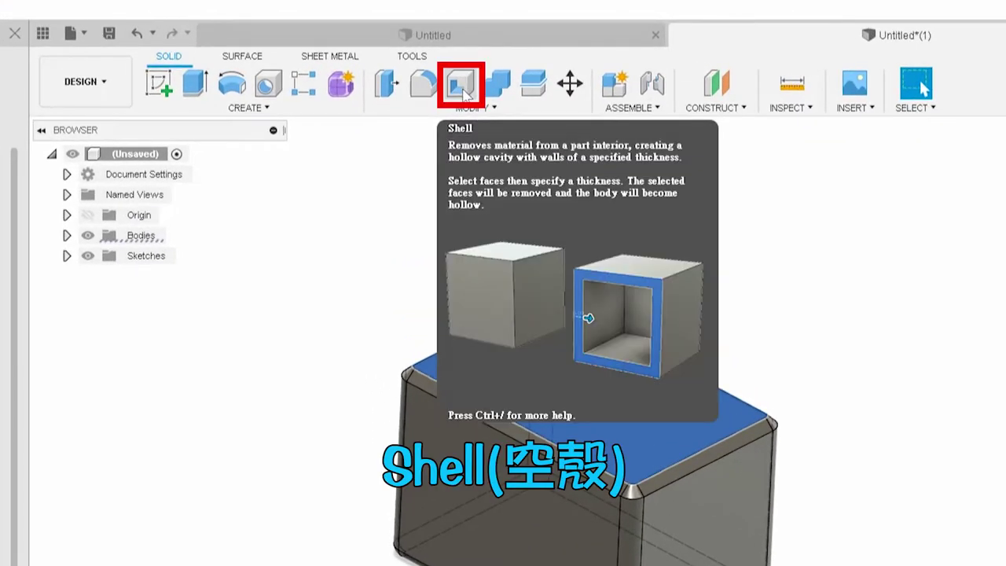
# Shell the box with 1 mm inside thickness, removing the top face to leave it open.
pyautogui.click(463, 88)
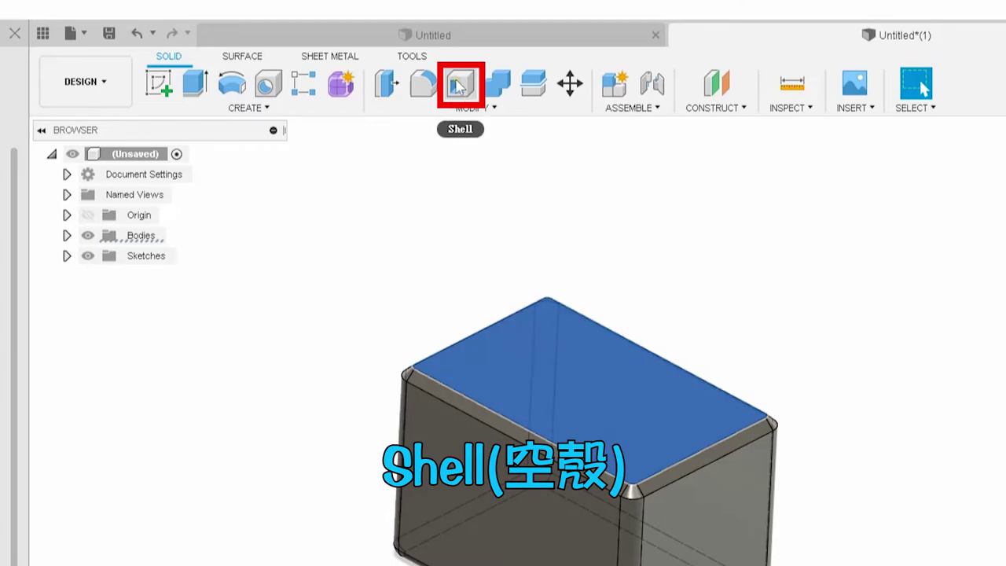
pyautogui.click(598, 376)
pyautogui.click(599, 380)
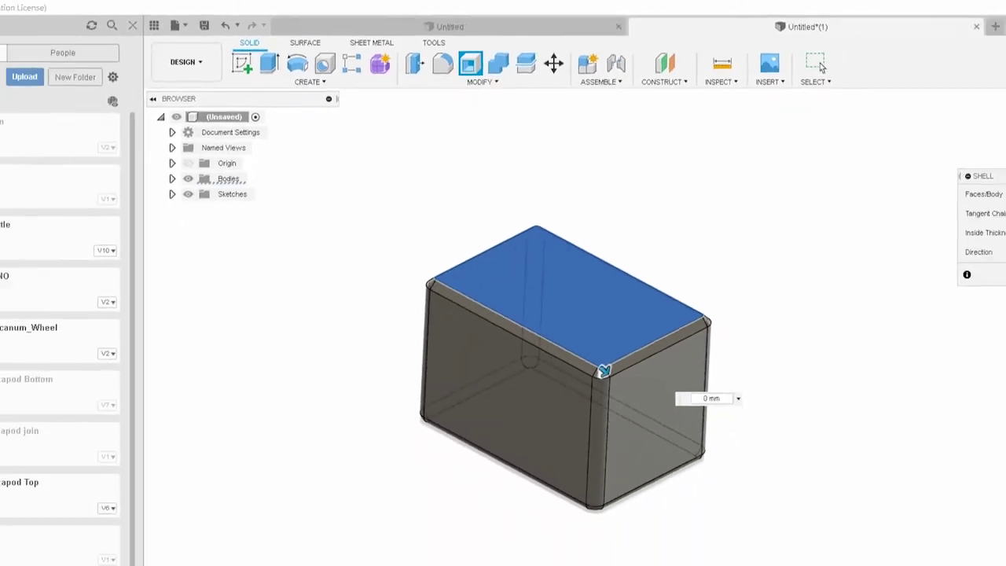
pyautogui.write('1')
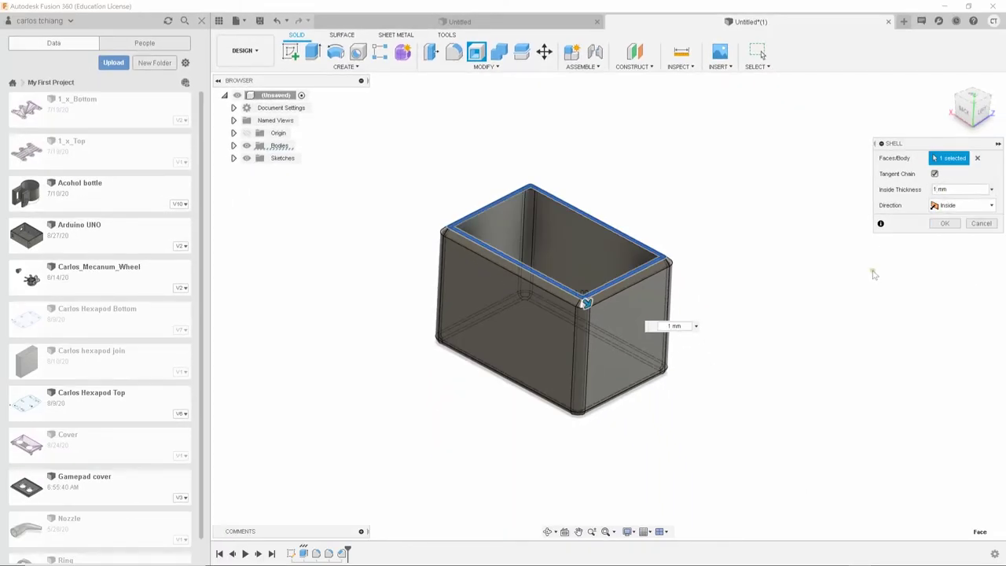
pyautogui.keyDown('shift'); pyautogui.moveTo(873, 272); pyautogui.dragTo(568, 505, button='middle'); pyautogui.keyUp('shift')
pyautogui.press('Return')
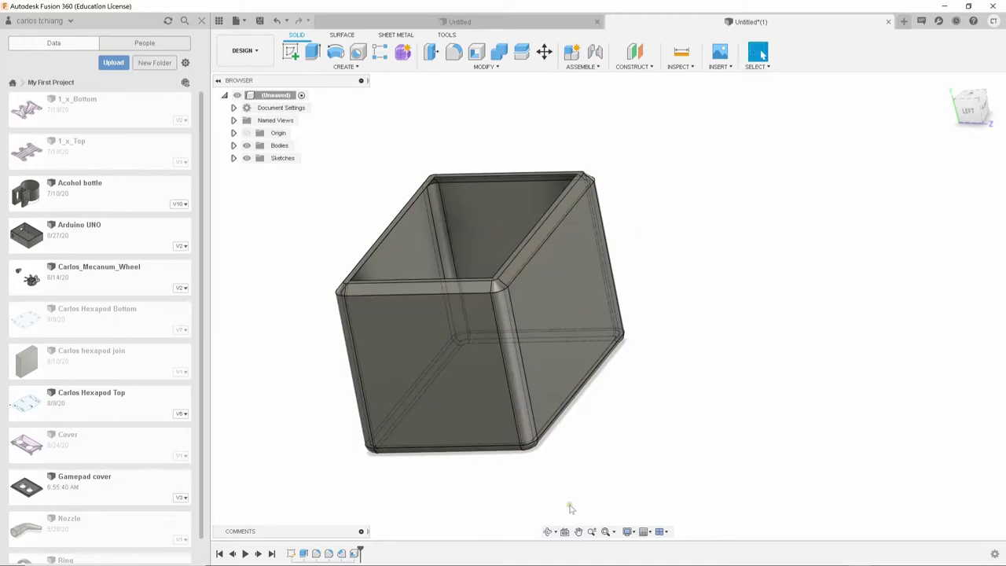
# Orbit the shelled box upright and select its front side face.
pyautogui.click(578, 532)
pyautogui.keyDown('shift'); pyautogui.moveTo(570, 430); pyautogui.dragTo(647, 419, button='middle'); pyautogui.keyUp('shift')
pyautogui.press('Escape')
pyautogui.click(579, 532)
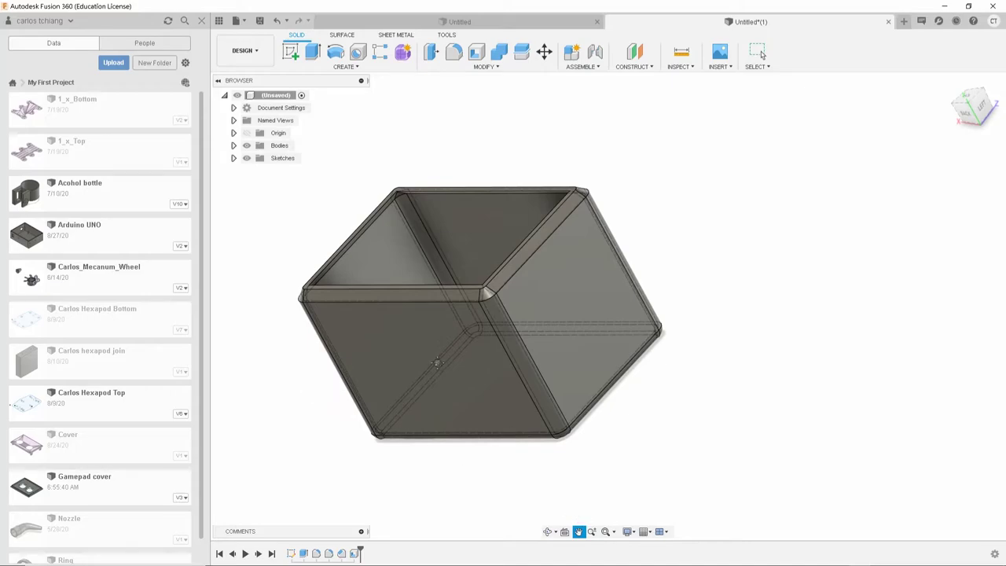
pyautogui.moveTo(453, 376)
pyautogui.mouseDown(button='middle')
pyautogui.moveTo(539, 360)
pyautogui.moveTo(526, 369)
pyautogui.moveTo(566, 331)
pyautogui.moveTo(492, 330)
pyautogui.moveTo(492, 348)
pyautogui.moveTo(444, 338)
pyautogui.moveTo(396, 307)
pyautogui.moveTo(441, 318)
pyautogui.mouseUp(button='middle')
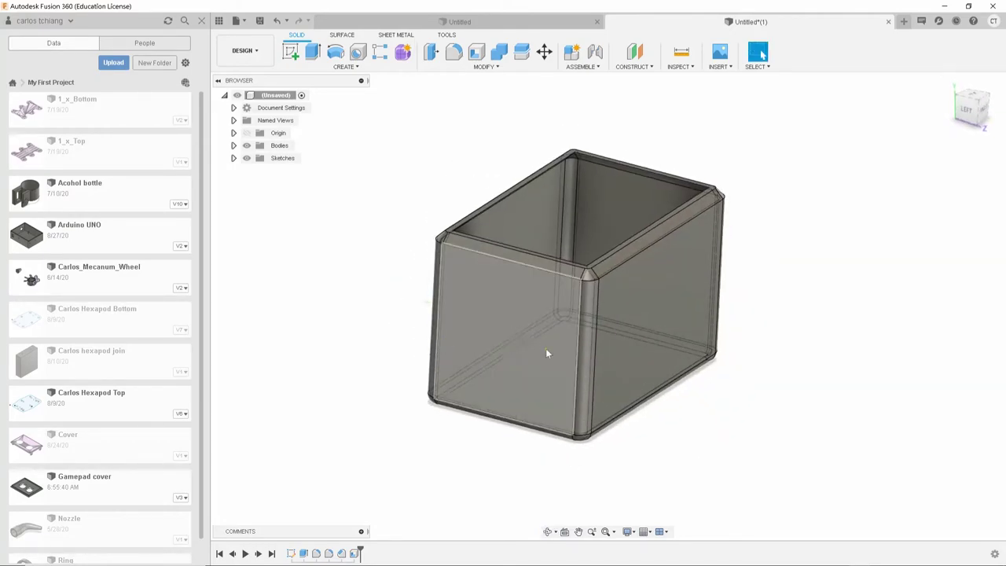
pyautogui.click(507, 334)
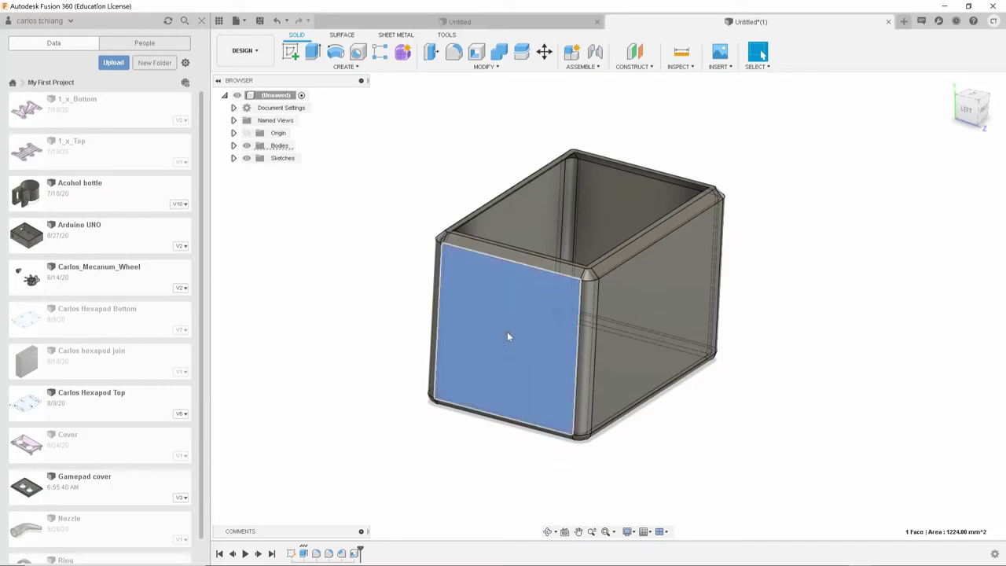
# Sketch a 20 mm diameter circle on the selected front face.
pyautogui.click(296, 53)
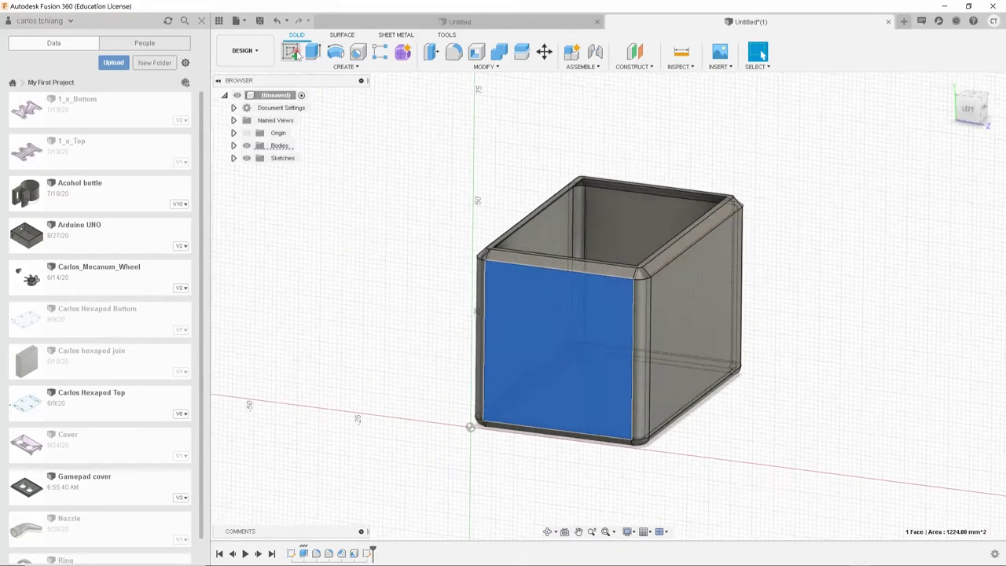
pyautogui.press('c')
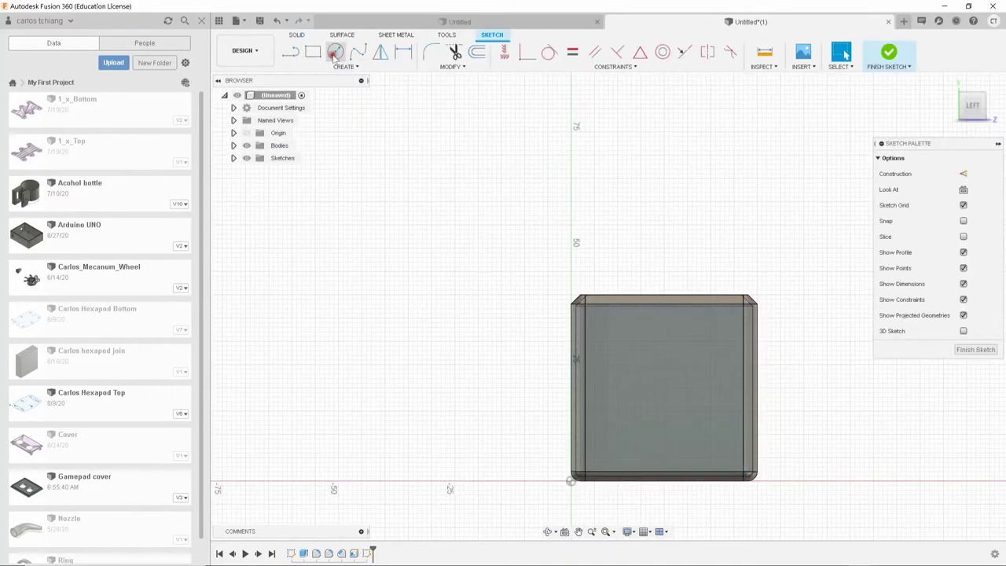
pyautogui.click(664, 338)
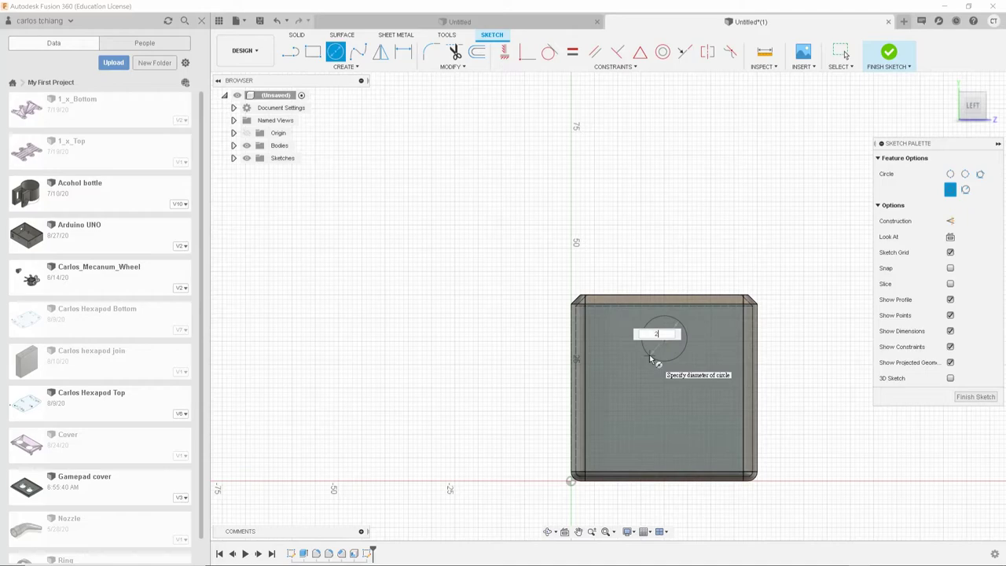
pyautogui.press('Tab')
pyautogui.write('0')
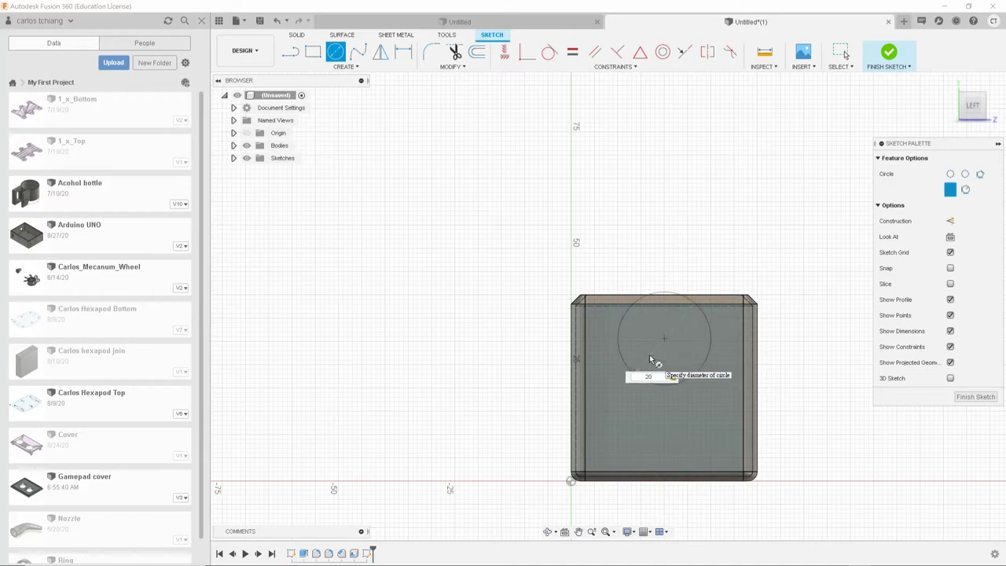
pyautogui.press('Return')
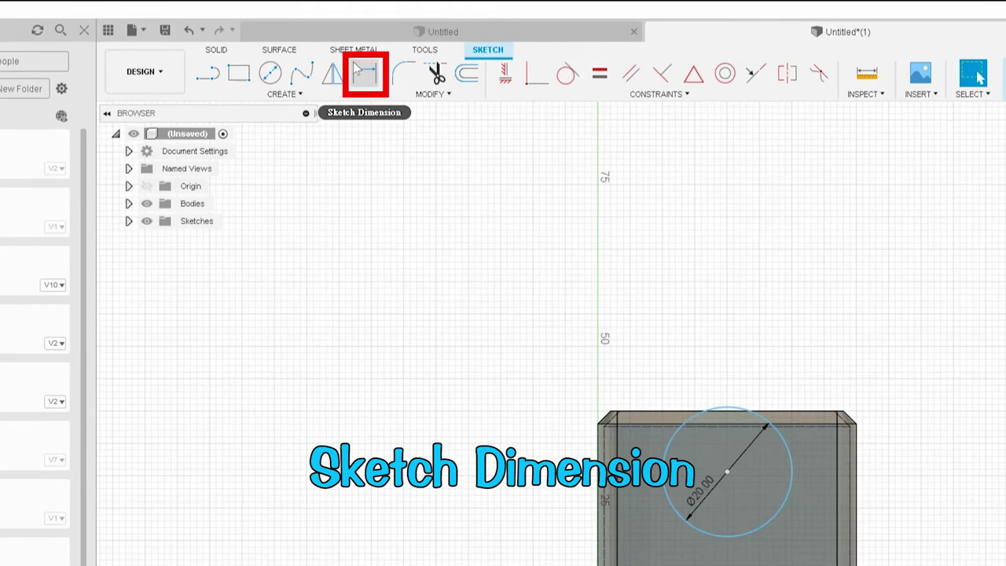
pyautogui.click(354, 70)
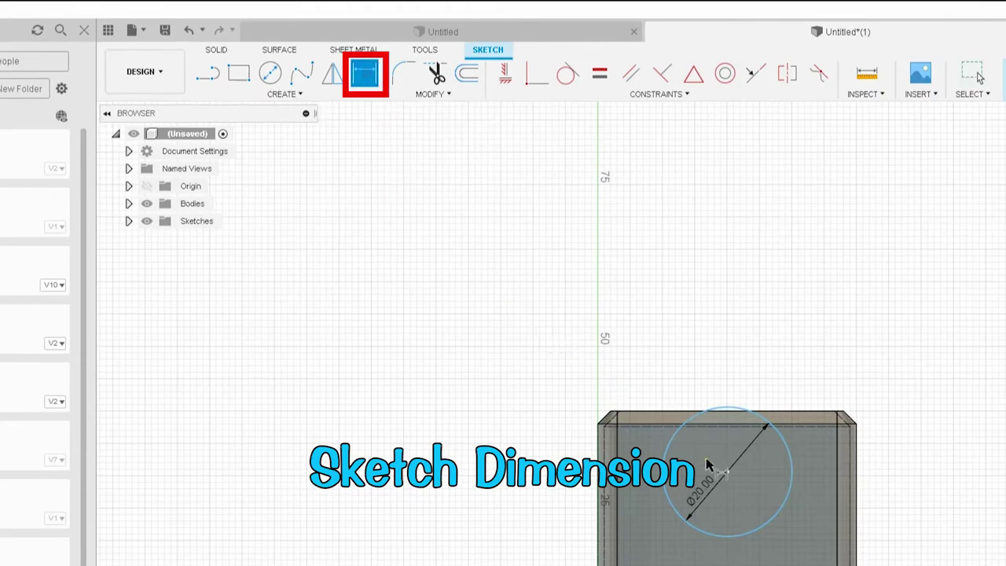
# Dimension the circle's centre 20 mm from the left edge and 20 mm above the bottom.
pyautogui.click(727, 474)
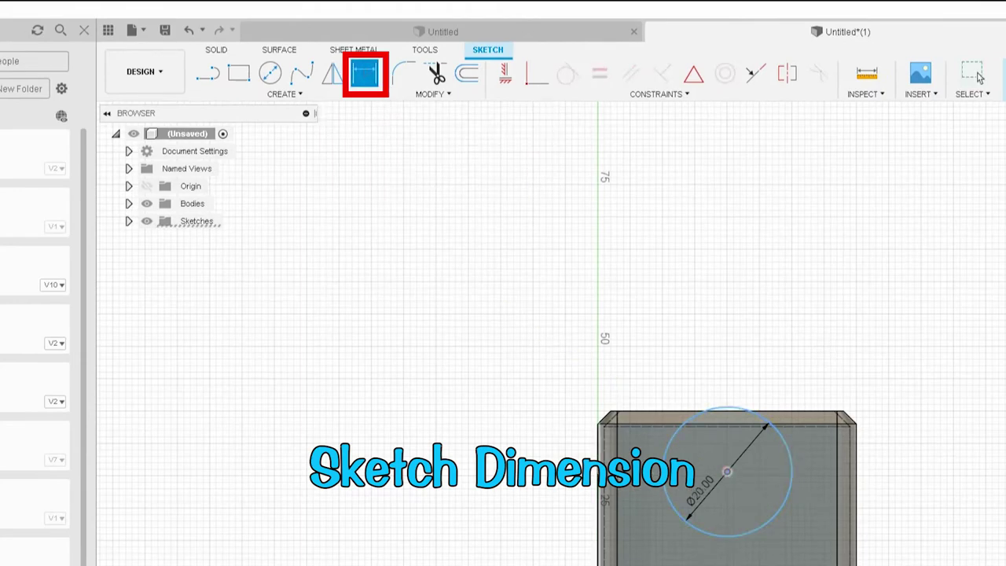
pyautogui.click(602, 487)
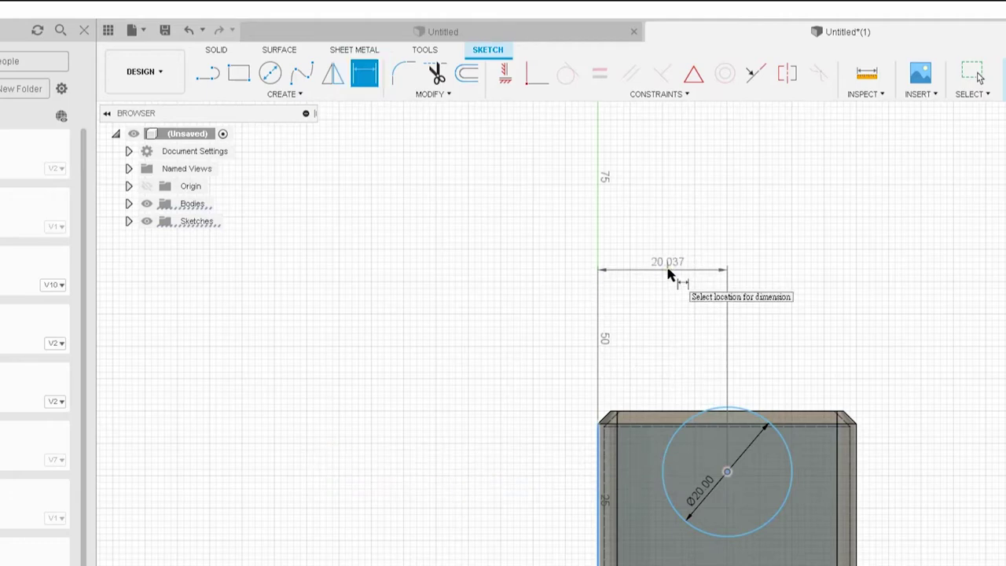
pyautogui.click(665, 323)
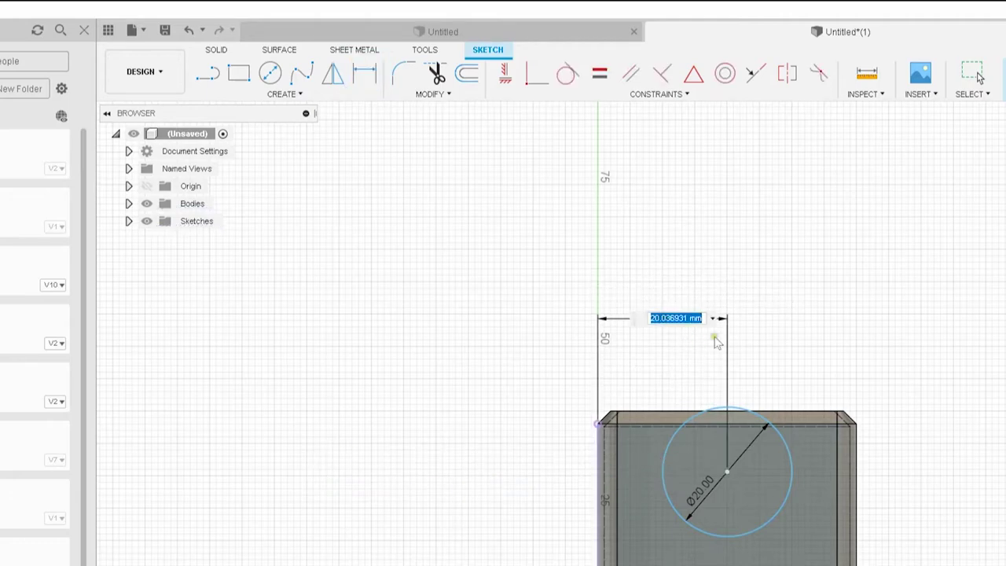
pyautogui.write('20')
pyautogui.press('Return')
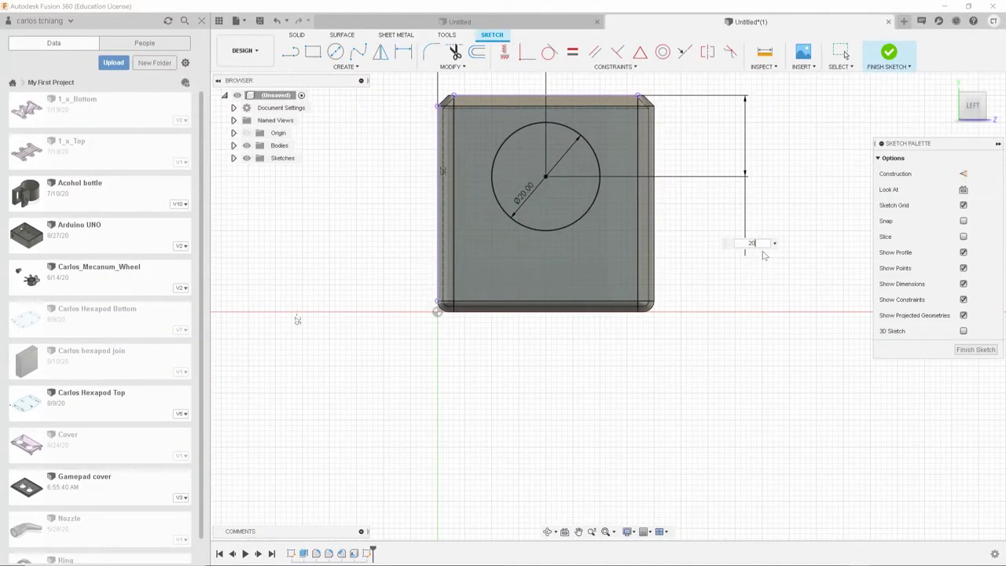
pyautogui.press('Return')
pyautogui.scroll(-2, 721, 165)
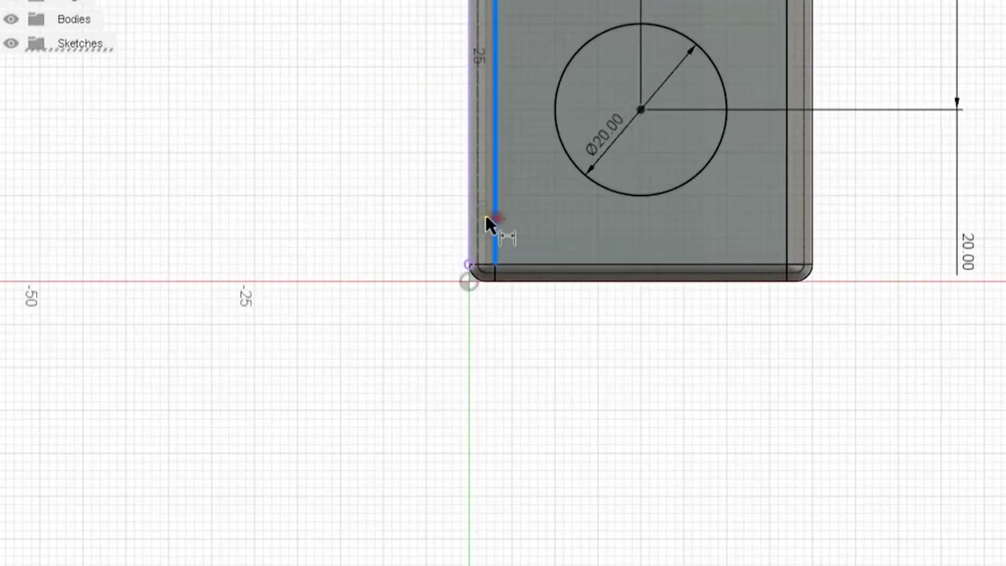
# Add a driven 3.00 mm wall-thickness reference dimension on the face's left side.
pyautogui.click(471, 214)
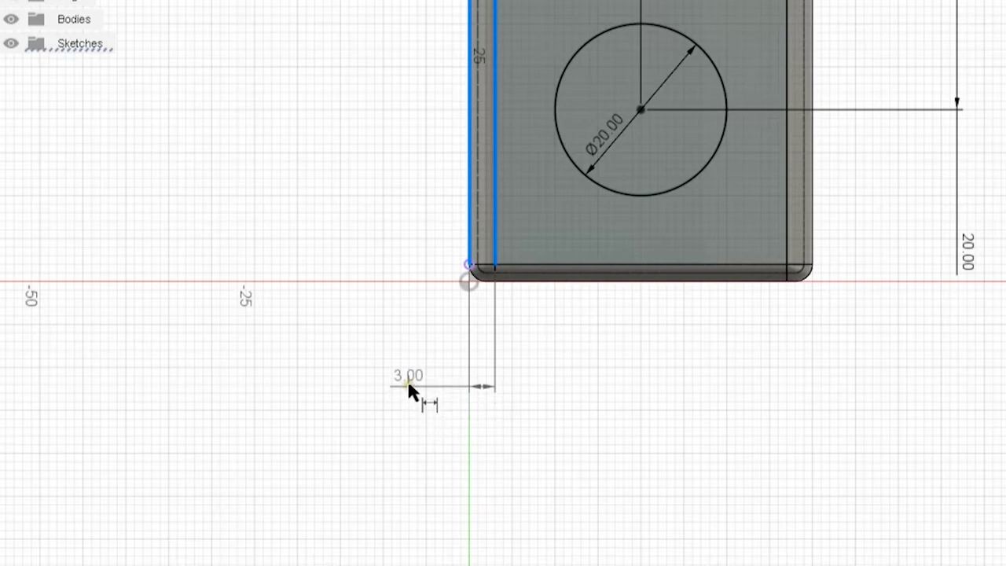
pyautogui.click(408, 382)
pyautogui.click(567, 316)
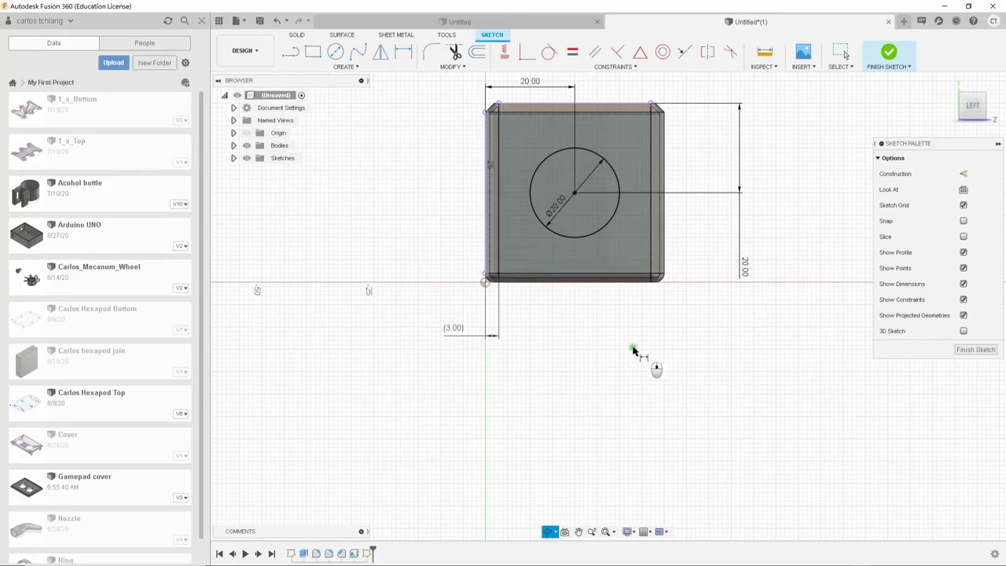
pyautogui.keyDown('shift'); pyautogui.moveTo(761, 421); pyautogui.dragTo(752, 413, button='middle'); pyautogui.keyUp('shift')
pyautogui.moveTo(629, 348)
pyautogui.keyDown('shift'); pyautogui.mouseDown(button='middle')
pyautogui.moveTo(606, 317)
pyautogui.moveTo(619, 322)
pyautogui.mouseUp(button='middle'); pyautogui.keyUp('shift')
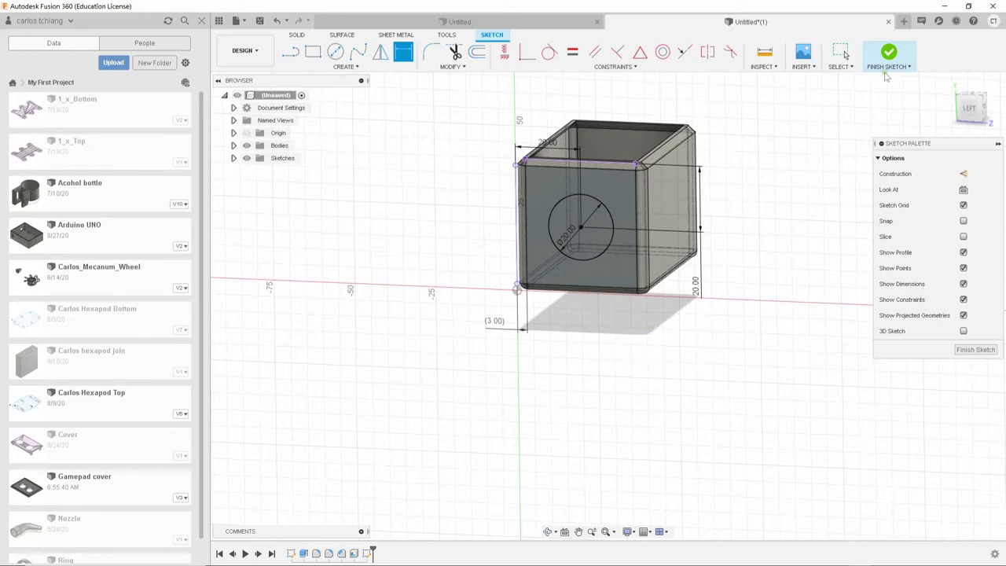
# Finish the sketch and extrude the 20 mm circle as a Cut through the box.
pyautogui.click(889, 57)
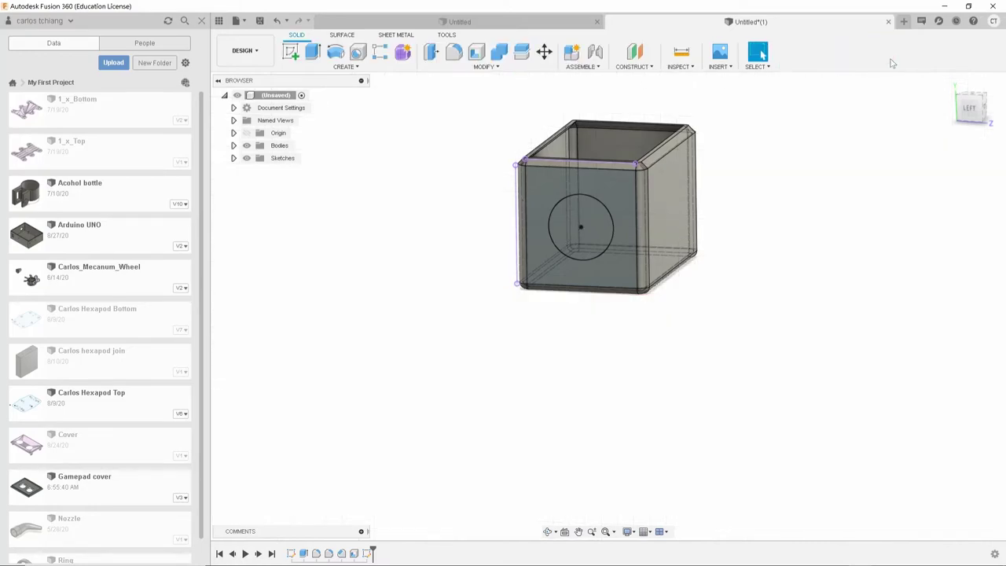
pyautogui.click(313, 52)
pyautogui.click(582, 228)
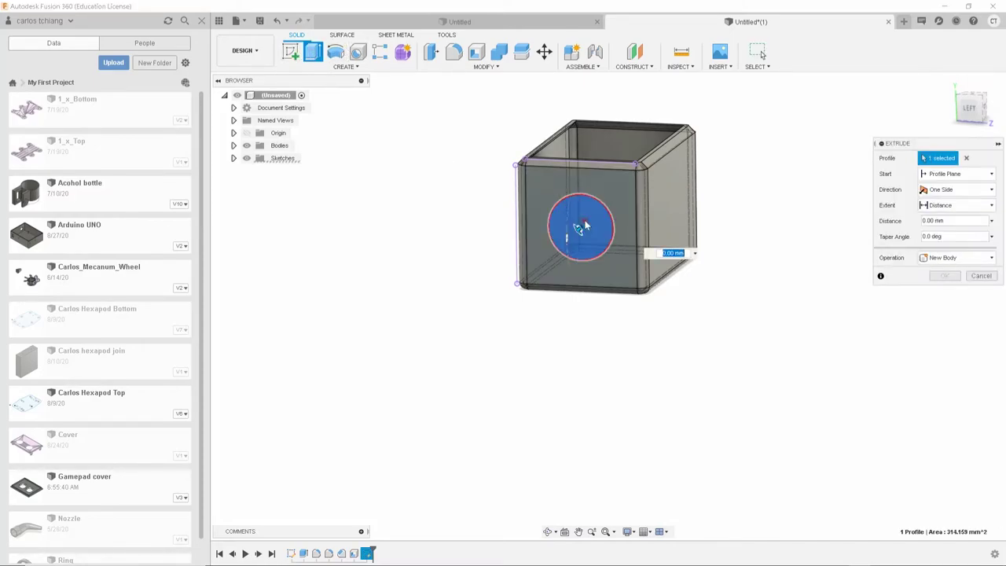
pyautogui.keyDown('shift'); pyautogui.moveTo(800, 233); pyautogui.dragTo(772, 246, button='middle'); pyautogui.keyUp('shift')
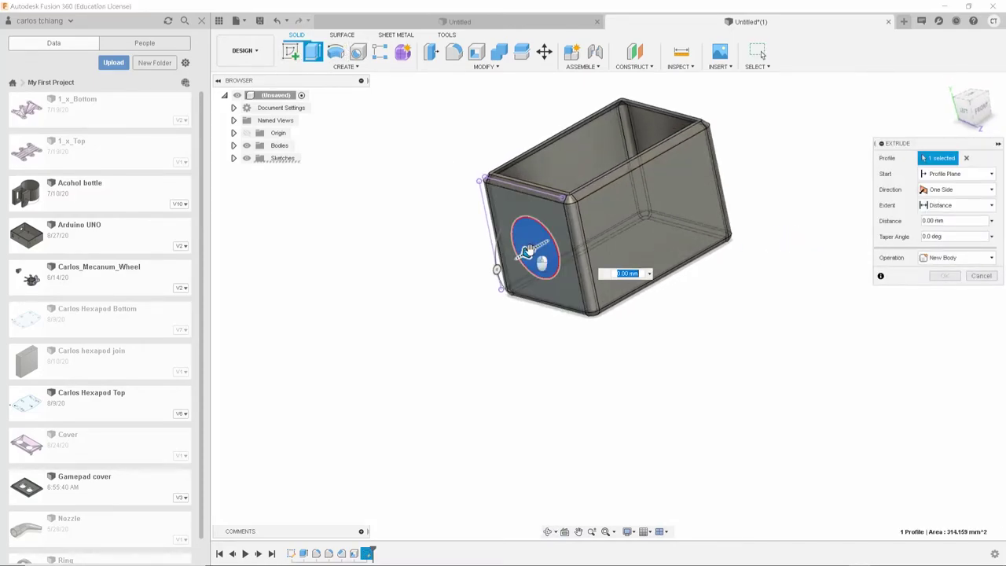
pyautogui.moveTo(525, 253); pyautogui.dragTo(458, 289)
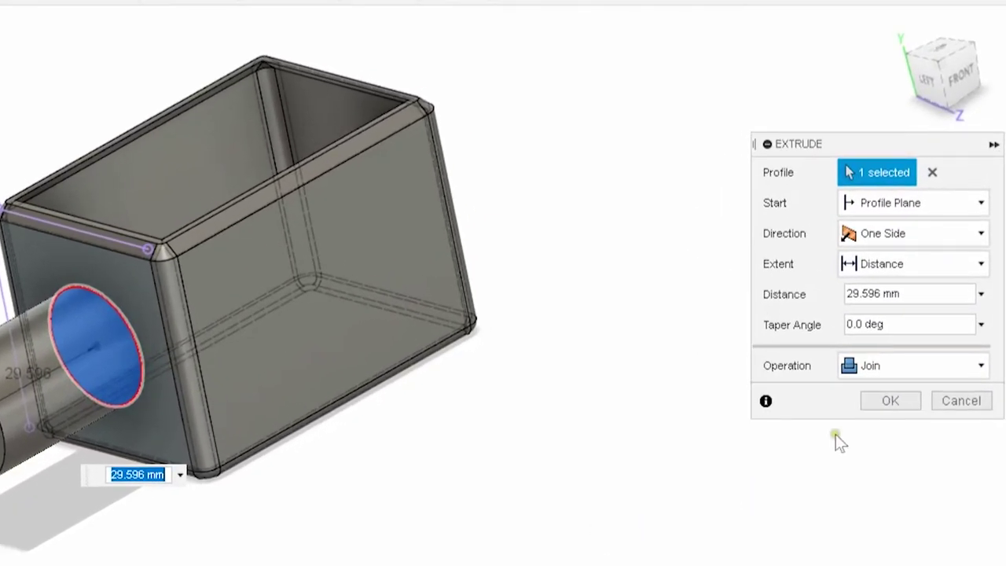
pyautogui.click(902, 369)
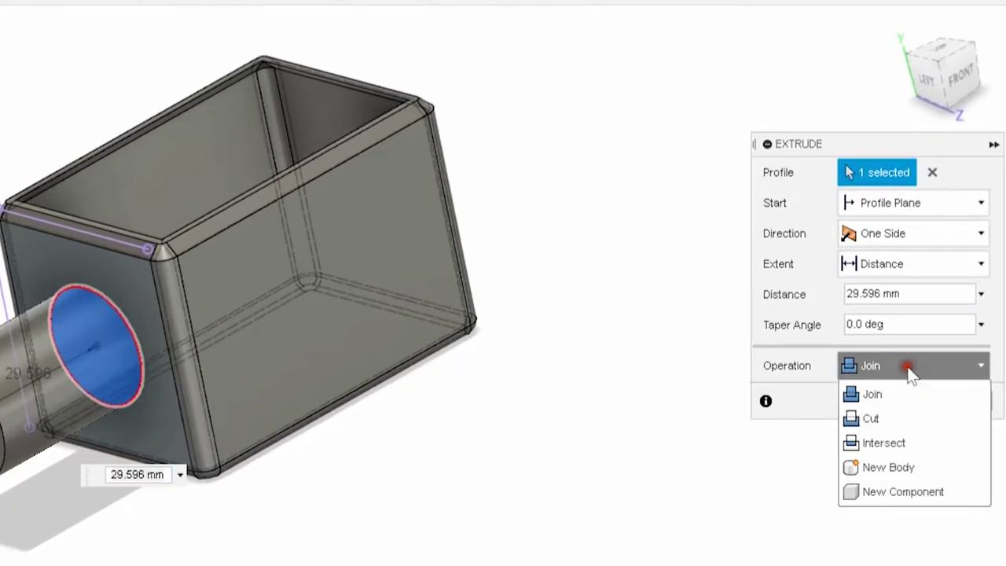
pyautogui.click(886, 416)
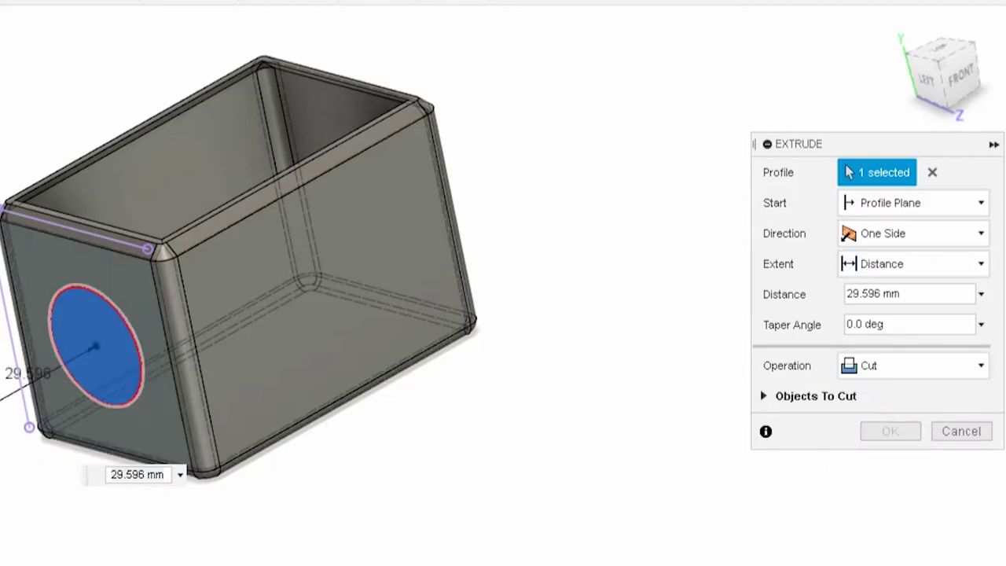
pyautogui.moveTo(1, 400); pyautogui.dragTo(182, 283)
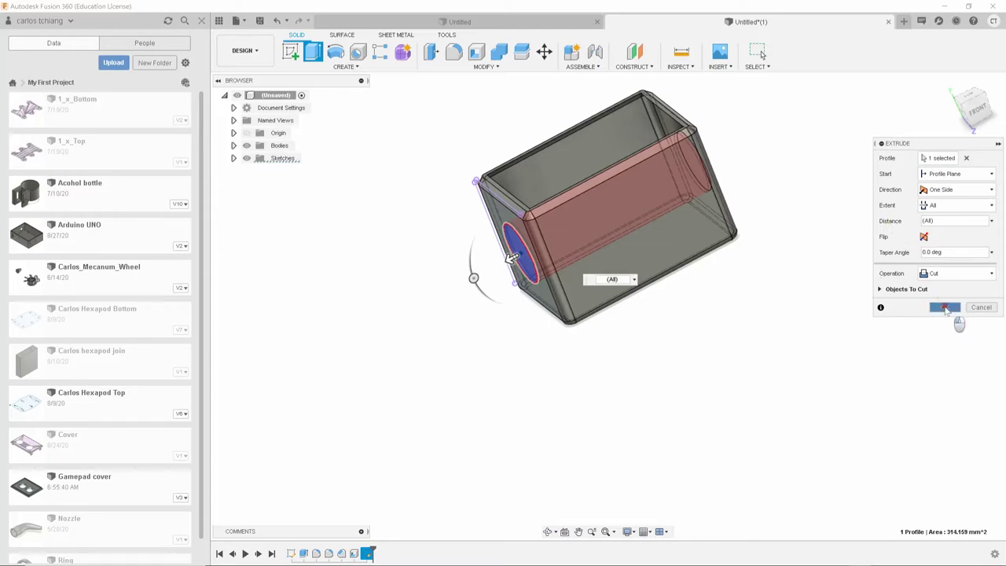
pyautogui.click(944, 307)
# Orbit and zoom to inspect the round holes in both opposite side walls.
pyautogui.keyDown('shift'); pyautogui.moveTo(774, 265); pyautogui.dragTo(734, 126, button='middle'); pyautogui.keyUp('shift')
pyautogui.scroll(3, 732, 128)
pyautogui.keyDown('shift'); pyautogui.moveTo(811, 333); pyautogui.dragTo(585, 462, button='middle'); pyautogui.keyUp('shift')
pyautogui.click(447, 34)
# Save the design under the name Demo.
pyautogui.click(244, 23)
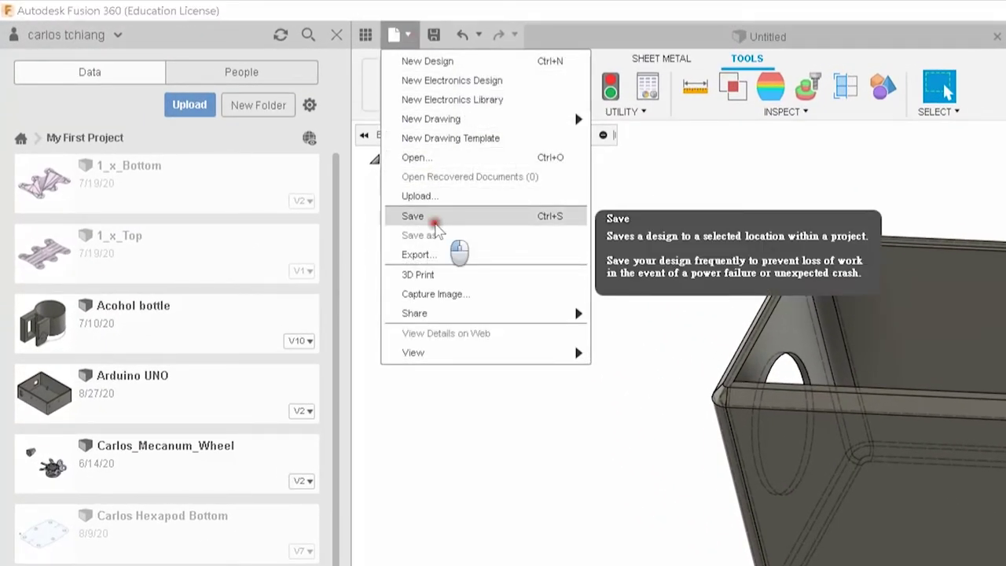
pyautogui.click(437, 216)
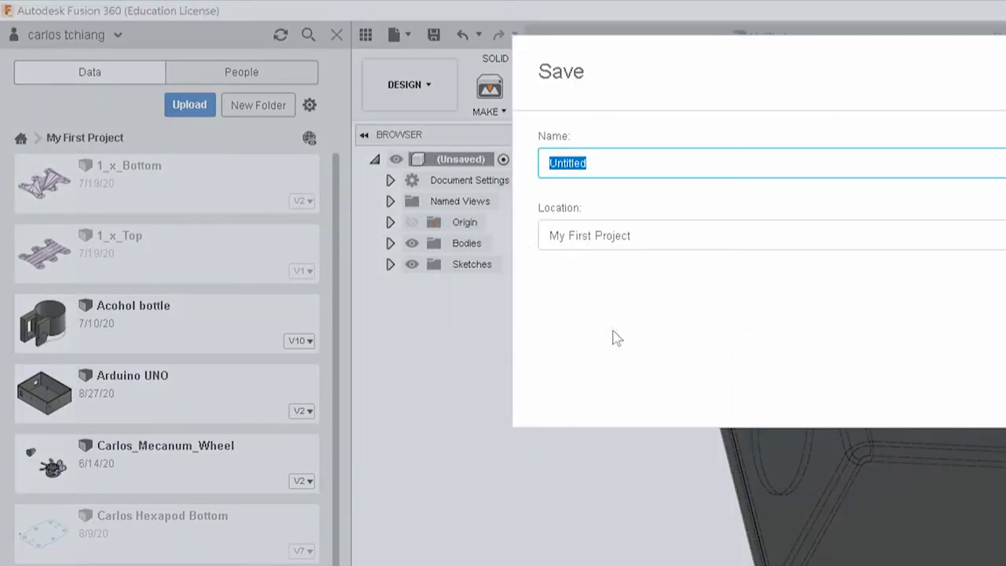
pyautogui.write('Demo')
pyautogui.press('Return')
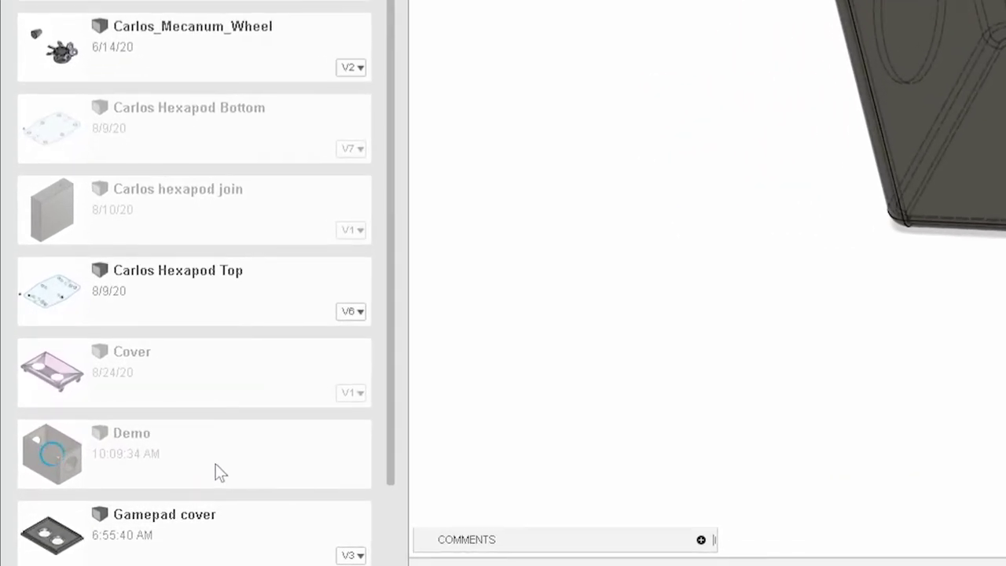
pyautogui.click(210, 464)
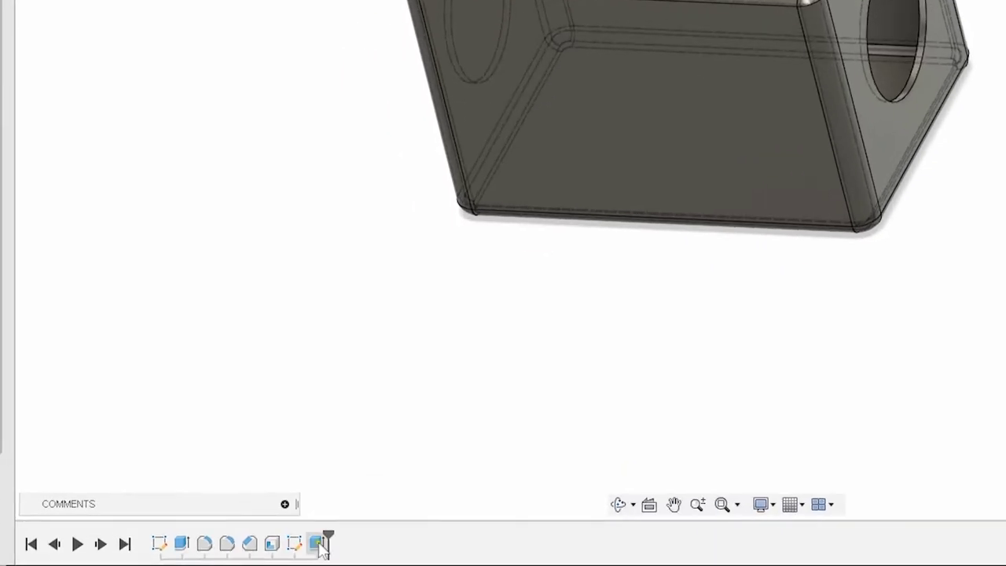
pyautogui.click(249, 544)
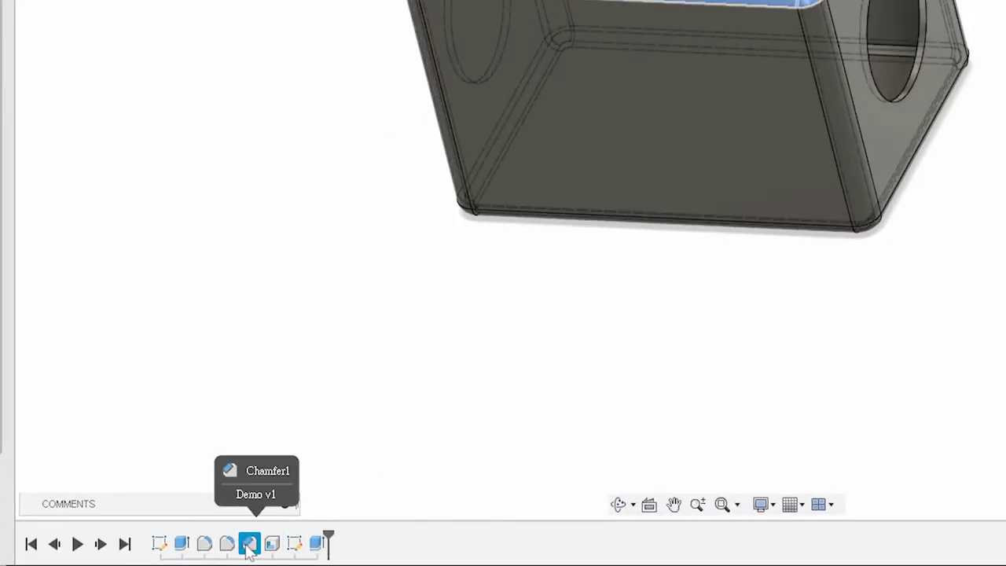
pyautogui.rightClick(249, 545)
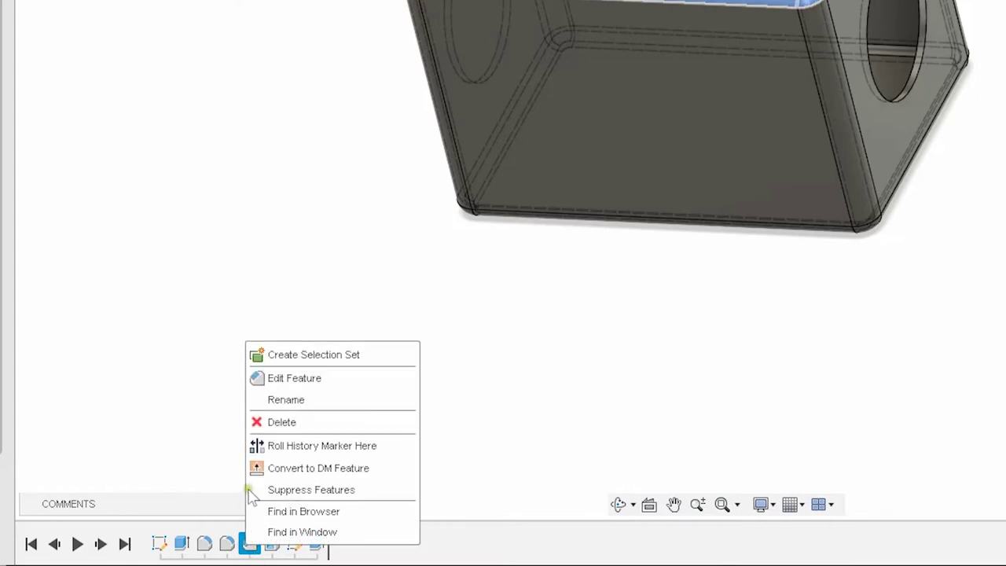
pyautogui.click(291, 379)
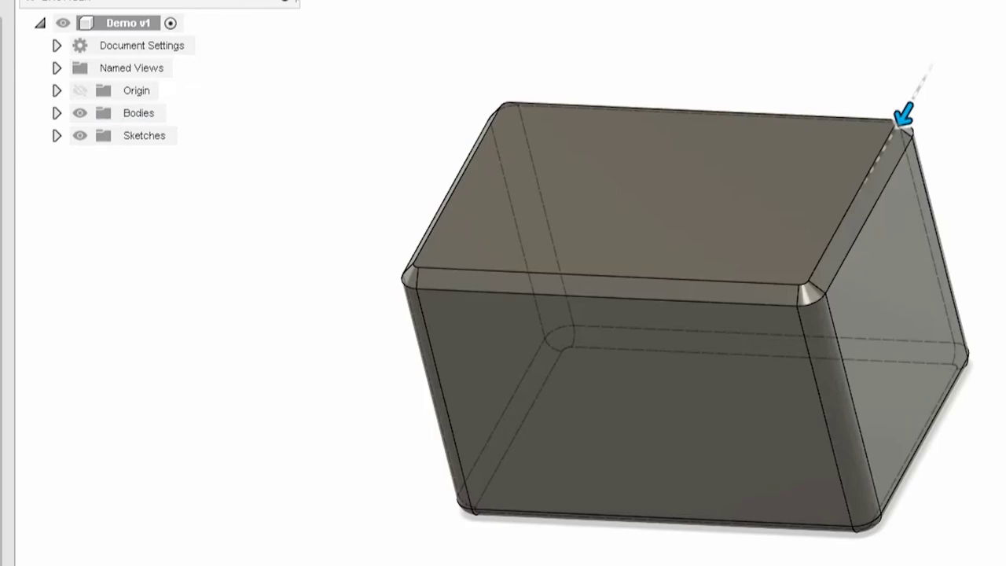
pyautogui.press('Return')
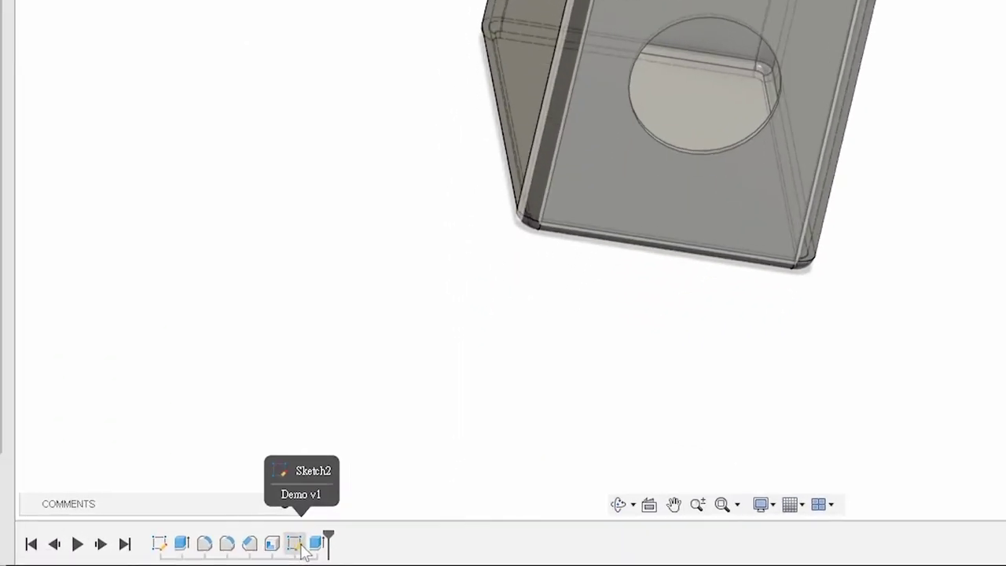
# Edit Sketch2 and change the hole circle's diameter from 20 mm to 15 mm.
pyautogui.click(303, 550)
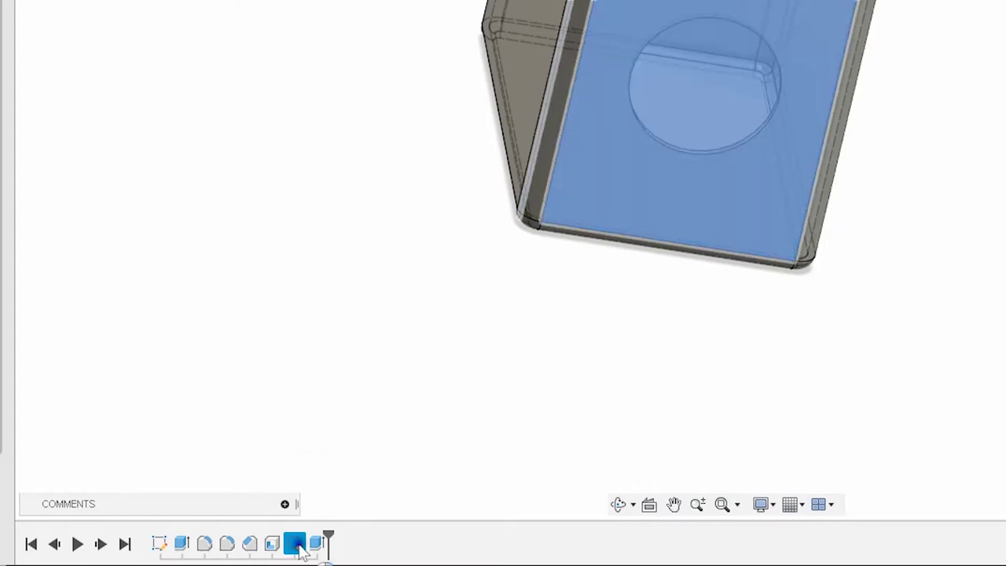
pyautogui.rightClick(303, 550)
pyautogui.click(345, 358)
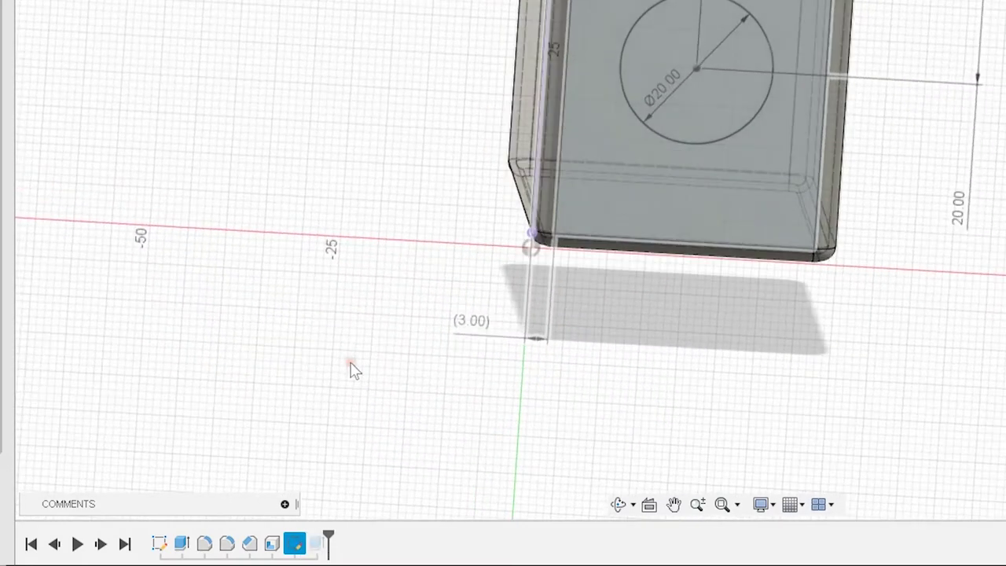
pyautogui.doubleClick(657, 87)
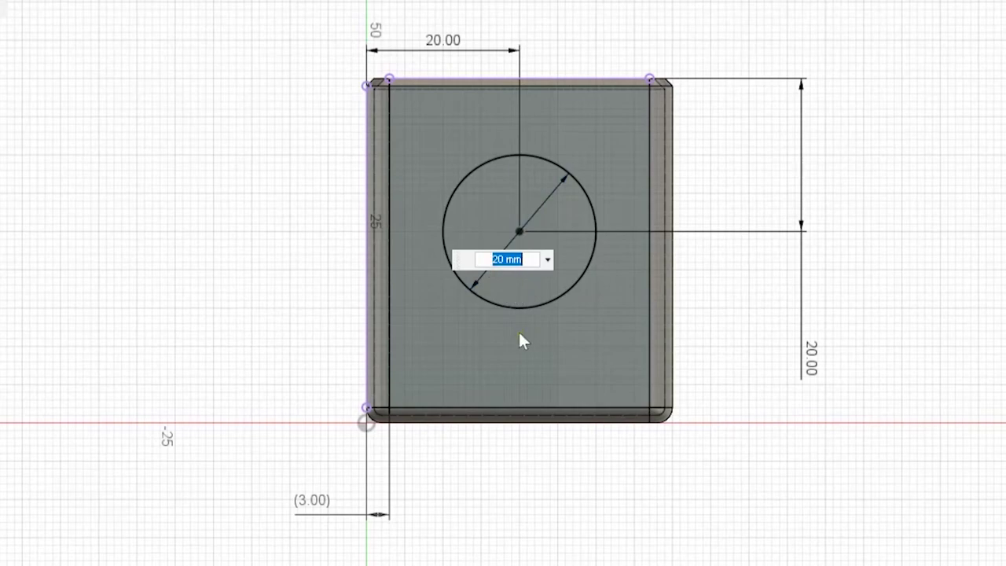
pyautogui.write('15')
pyautogui.press('Return')
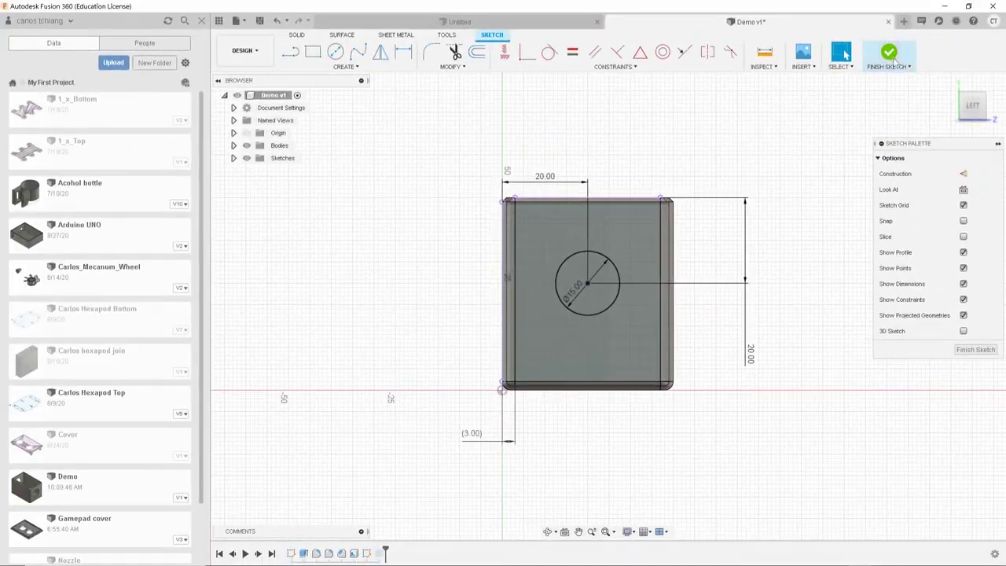
pyautogui.click(893, 60)
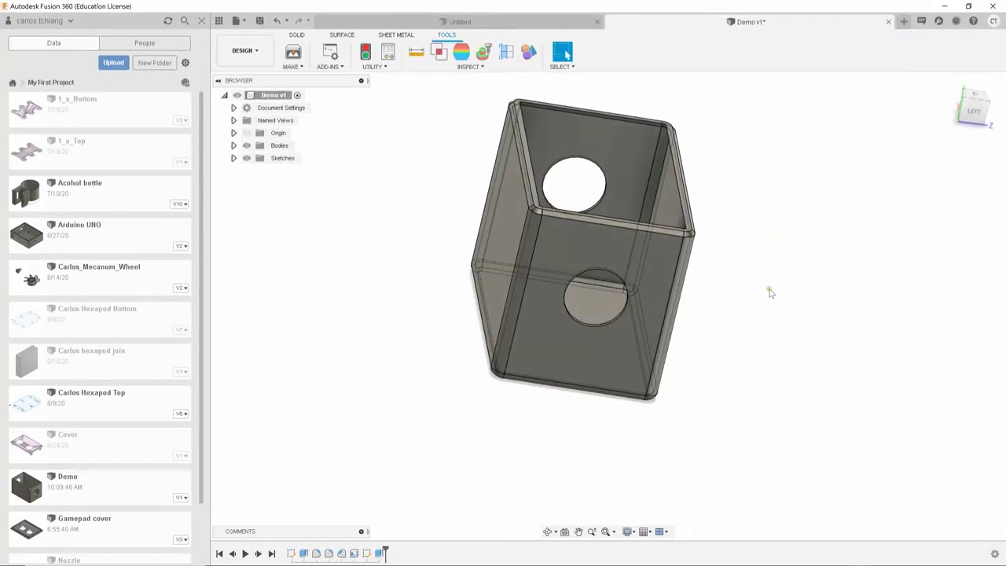
# Save a new version of Demo with the default description.
pyautogui.keyDown('shift'); pyautogui.moveTo(770, 292); pyautogui.dragTo(715, 292, button='middle'); pyautogui.keyUp('shift')
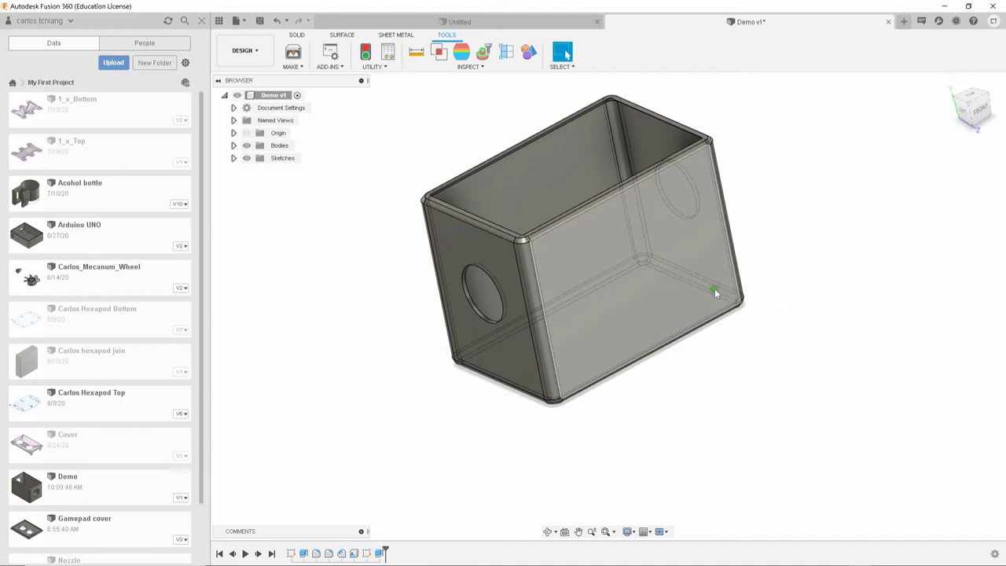
pyautogui.moveTo(813, 303)
pyautogui.keyDown('shift'); pyautogui.mouseDown(button='middle')
pyautogui.moveTo(833, 308)
pyautogui.moveTo(820, 294)
pyautogui.mouseUp(button='middle'); pyautogui.keyUp('shift')
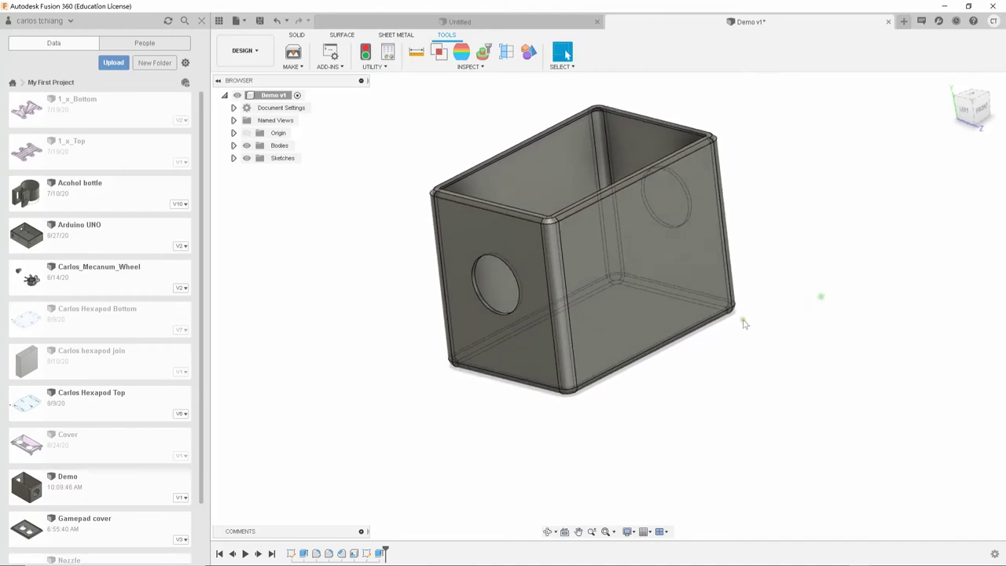
pyautogui.click(257, 20)
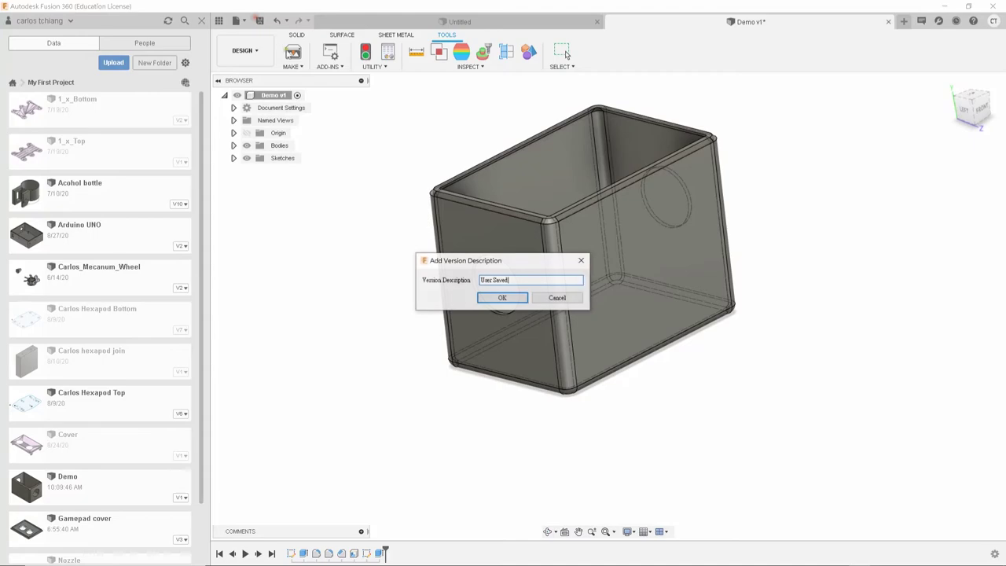
pyautogui.click(502, 298)
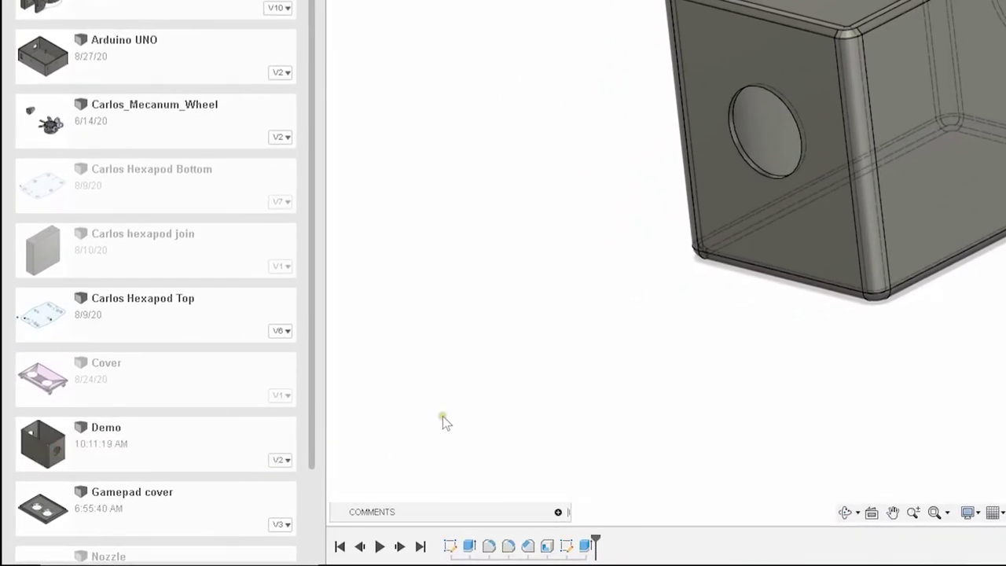
# Open Demo versions 1 and 2 from its version history.
pyautogui.click(285, 462)
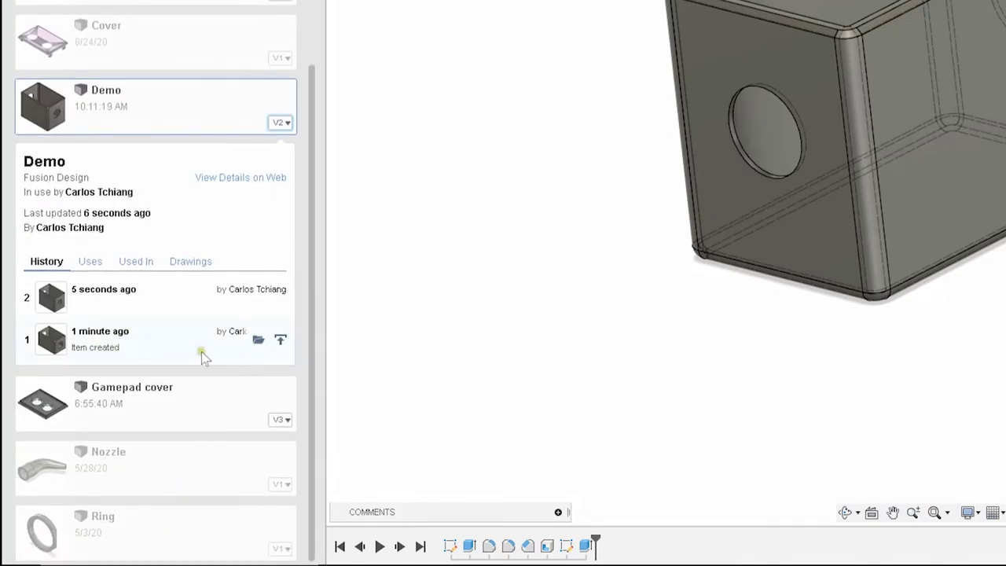
pyautogui.click(257, 340)
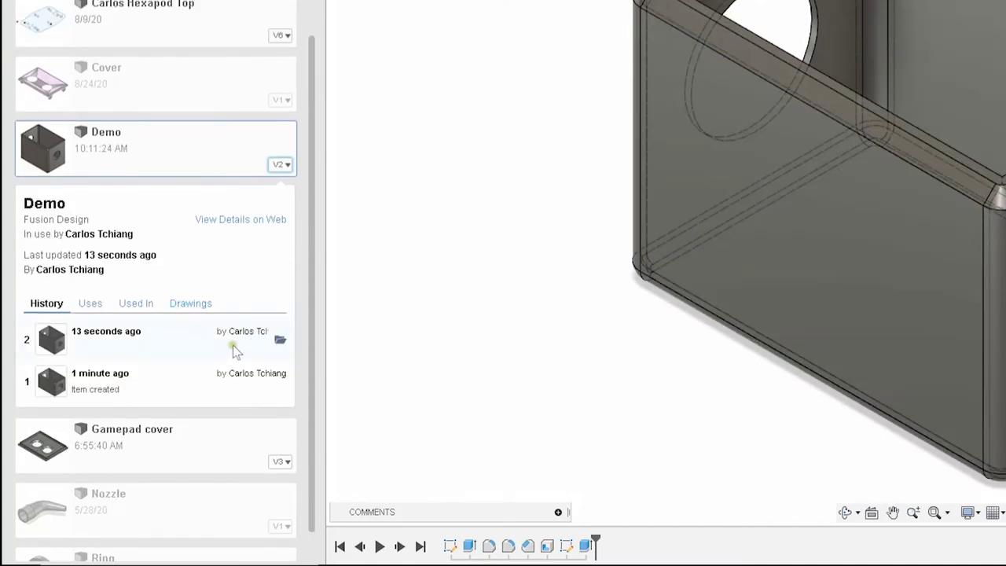
pyautogui.click(280, 339)
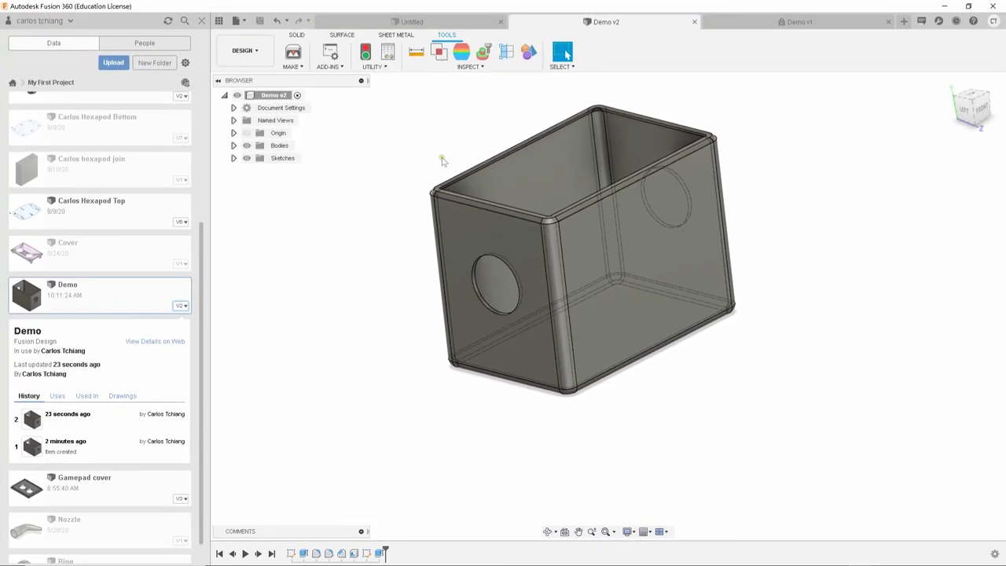
# Export the model as an STL file named Demo v2.
pyautogui.click(242, 22)
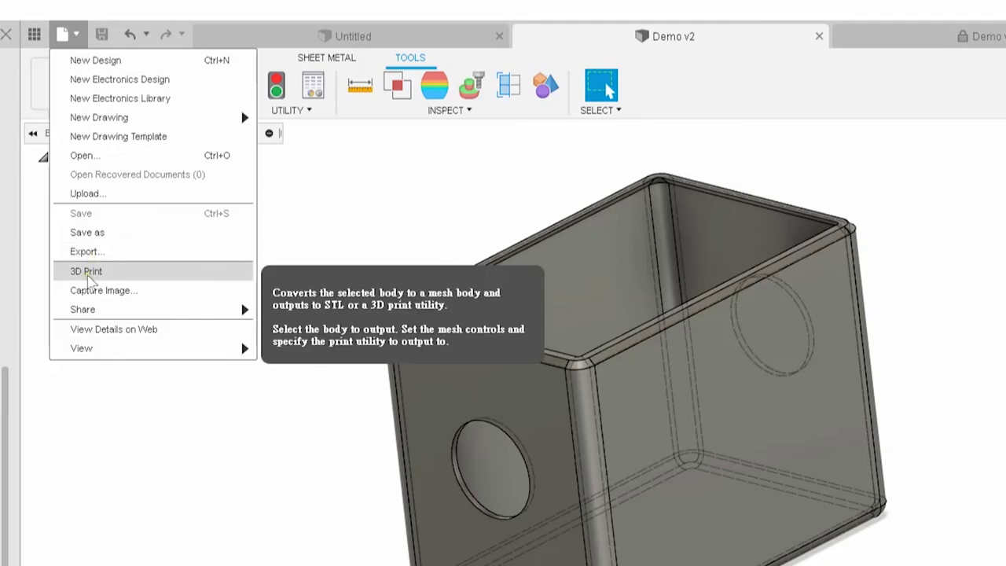
pyautogui.click(86, 251)
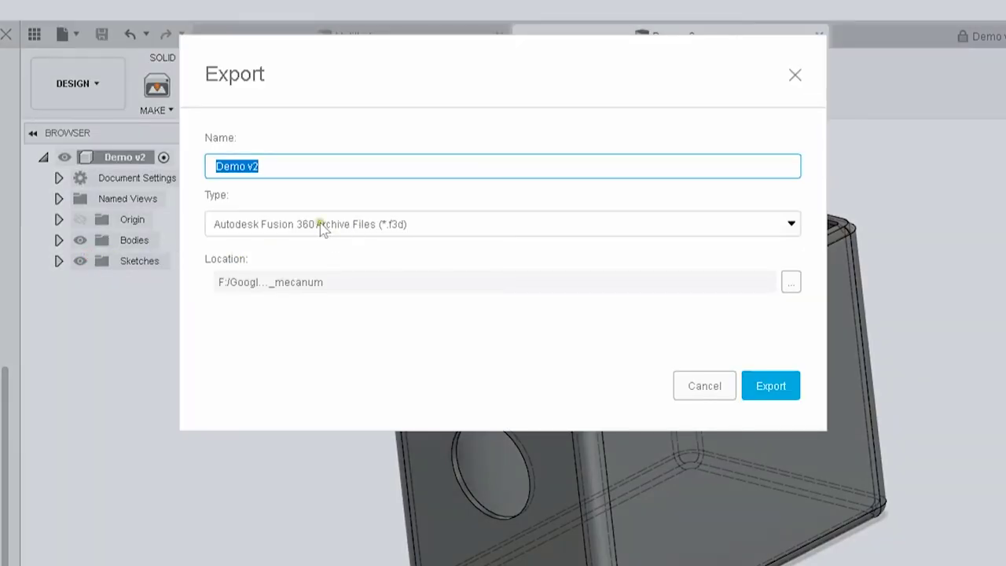
pyautogui.click(458, 228)
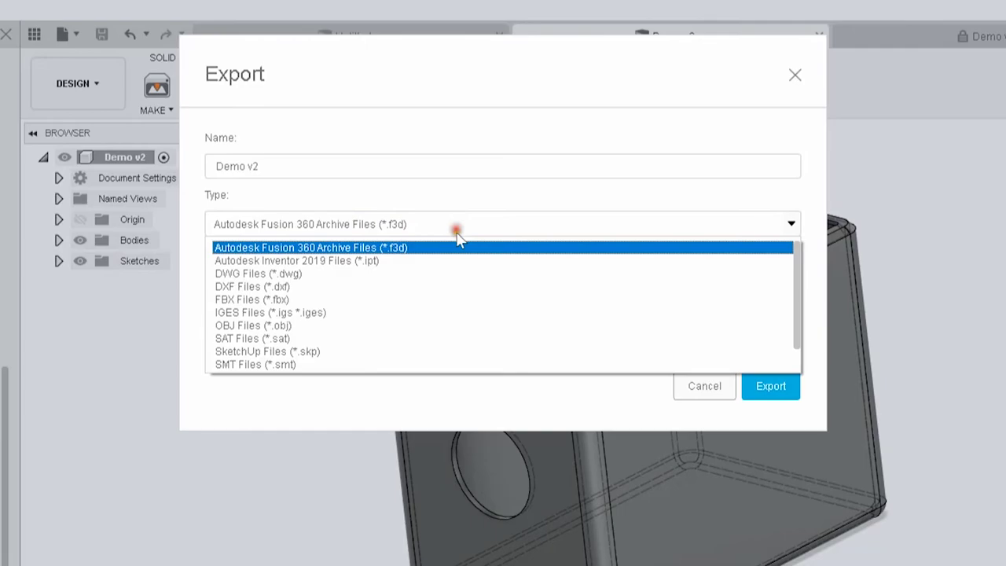
pyautogui.scroll(-1, 393, 361)
pyautogui.click(386, 363)
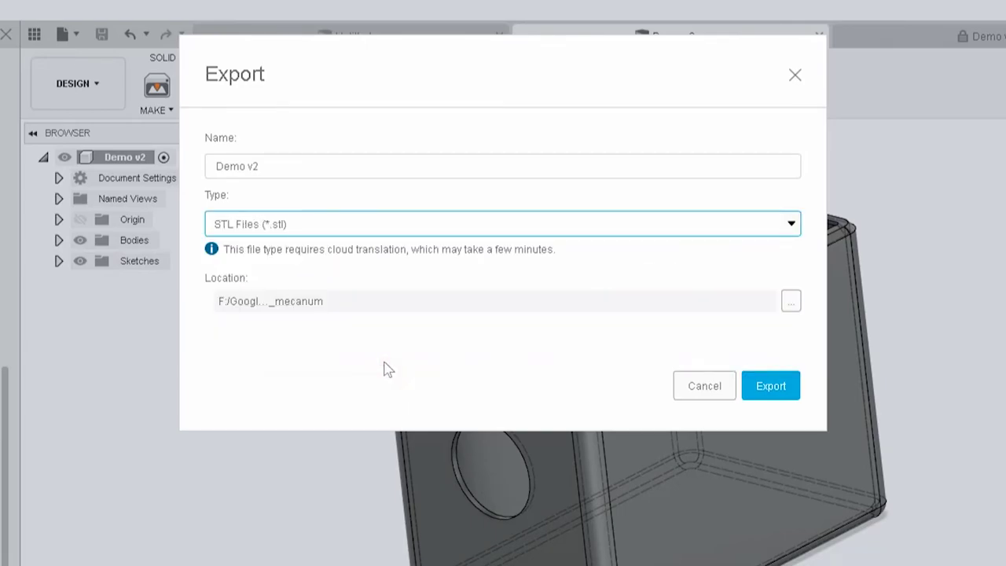
pyautogui.click(340, 166)
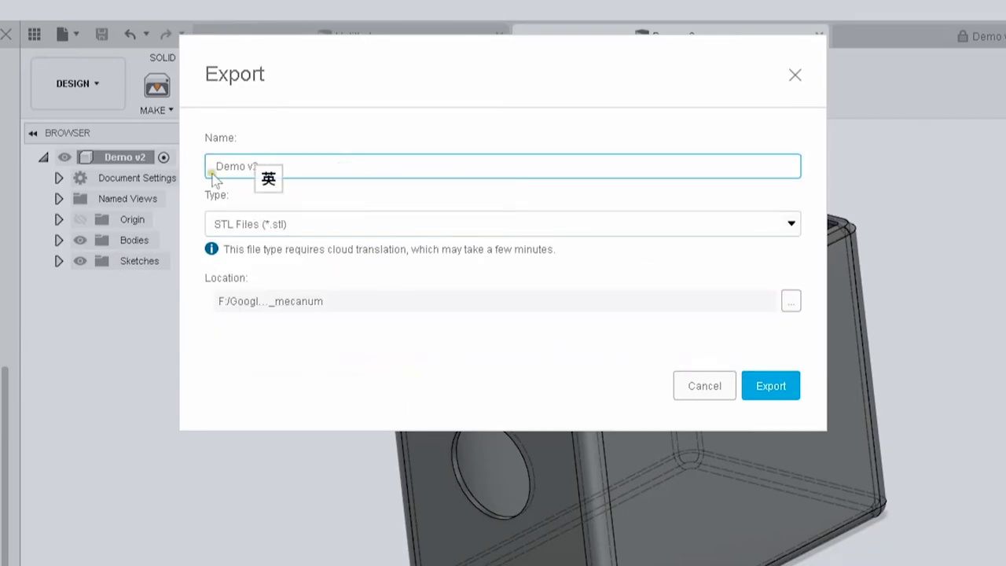
pyautogui.click(756, 385)
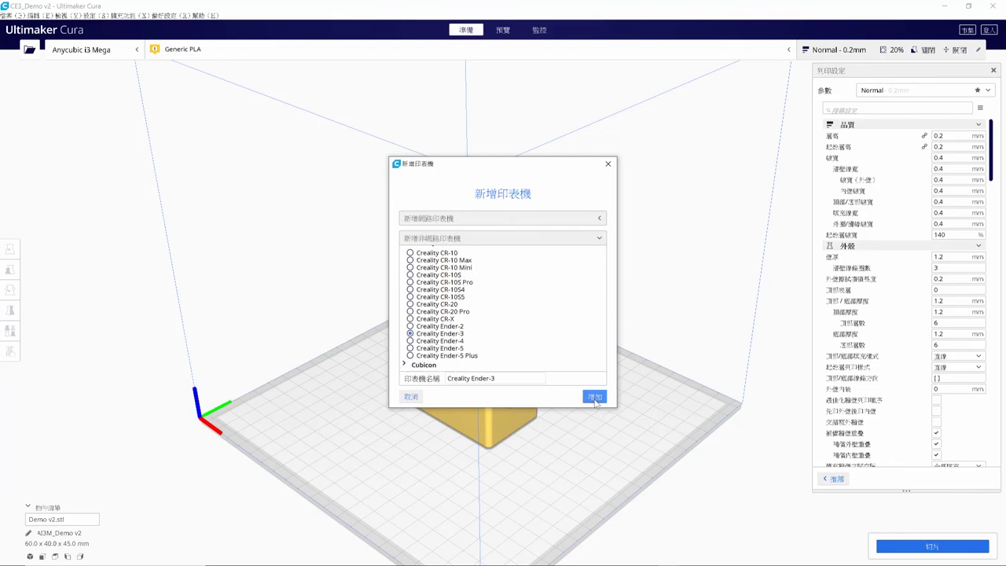
# Show the list of available printers for the loaded Demo v2 box.
pyautogui.click(144, 51)
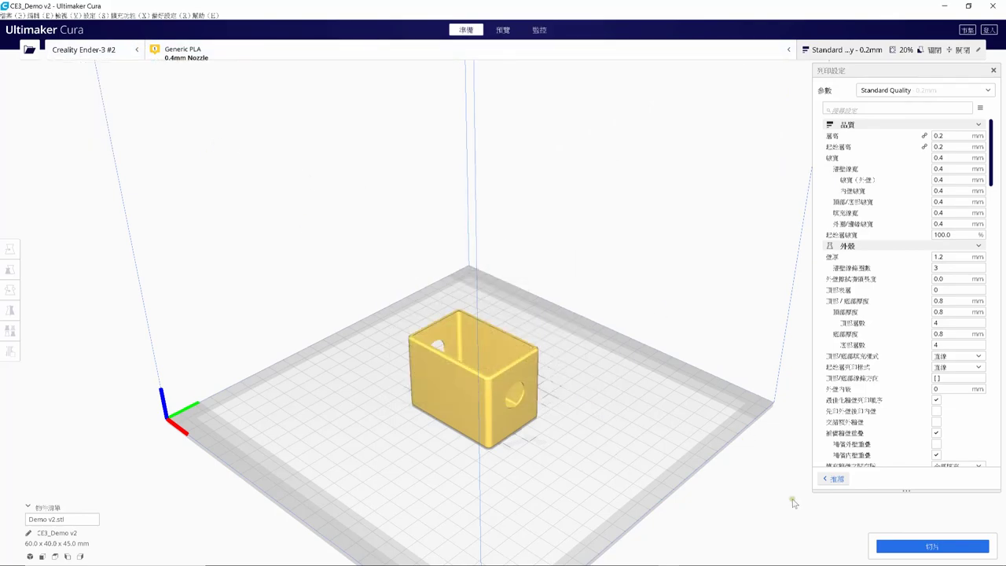